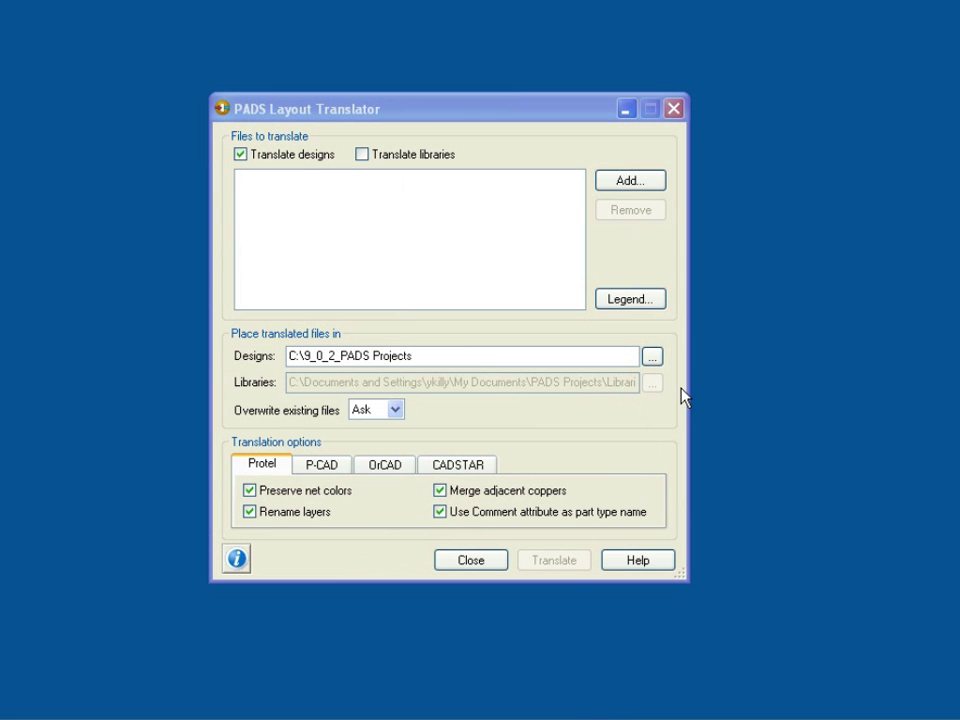
# - Add Tom.pcb from 6_Translation\Altium_to_PADS_Board to the designs to translate
pyautogui.click(629, 184)
pyautogui.click(435, 180)
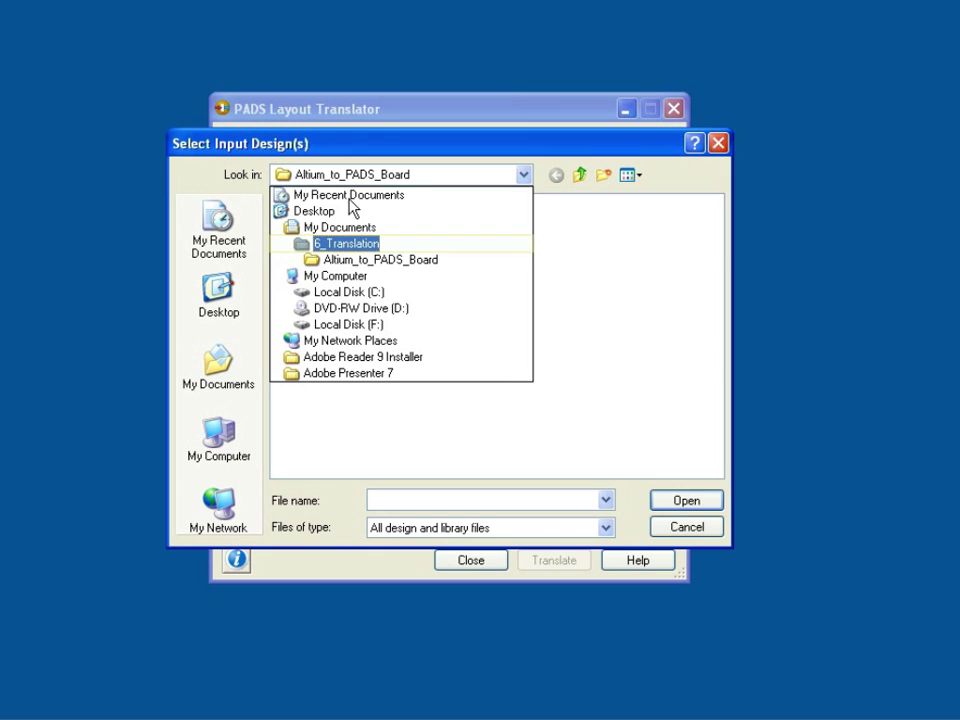
pyautogui.click(339, 242)
pyautogui.doubleClick(318, 205)
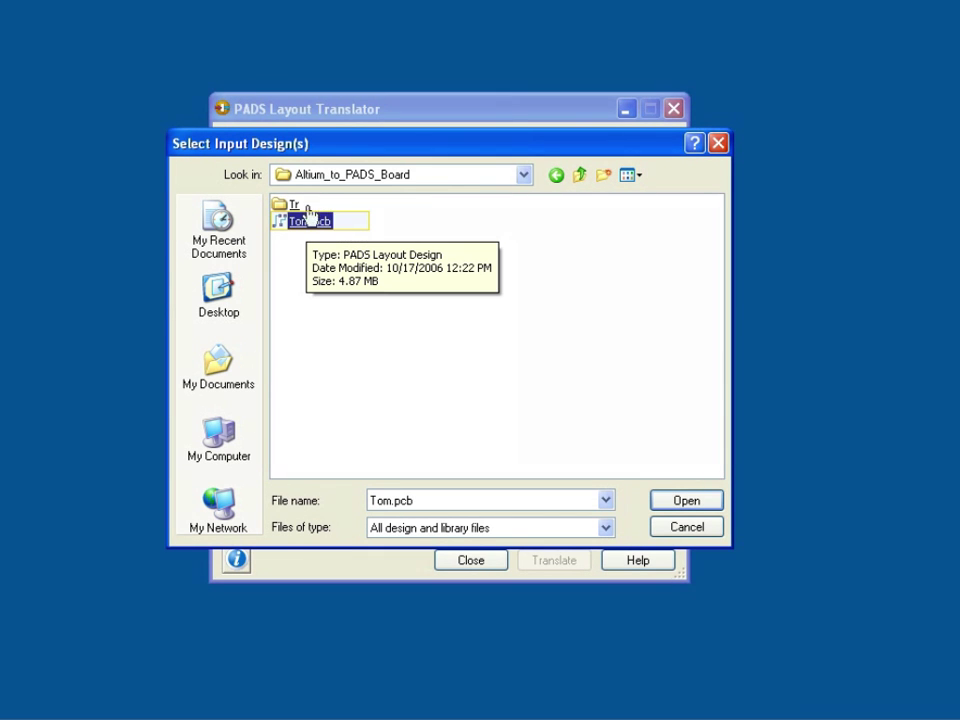
pyautogui.click(307, 228)
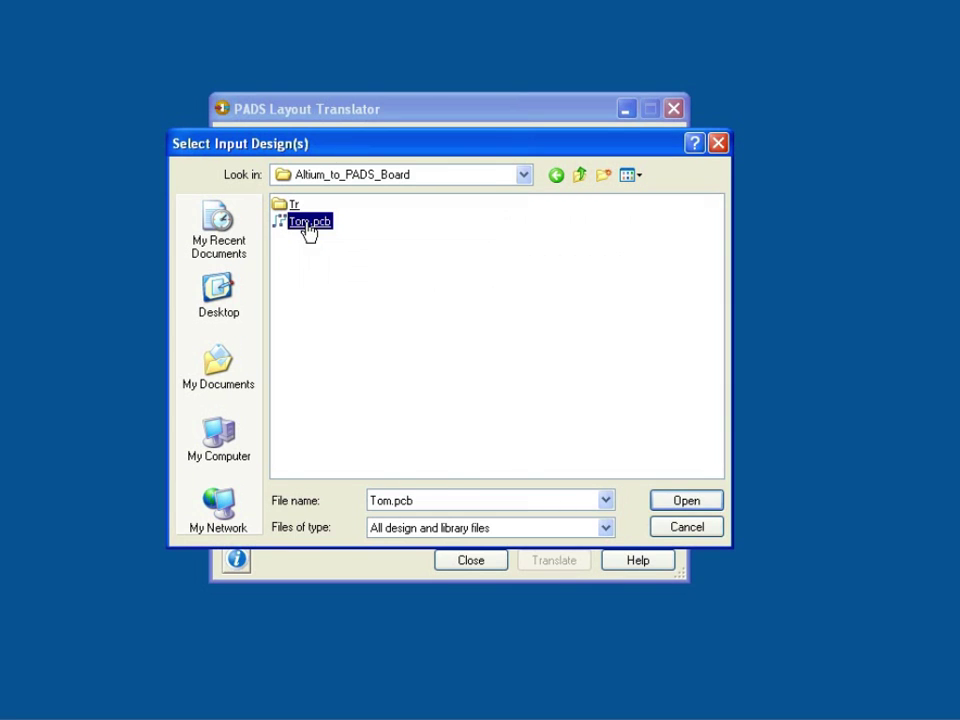
pyautogui.doubleClick(307, 228)
# - Set the translated designs output folder to Altium_to_PADS_Board\Tr
pyautogui.click(652, 357)
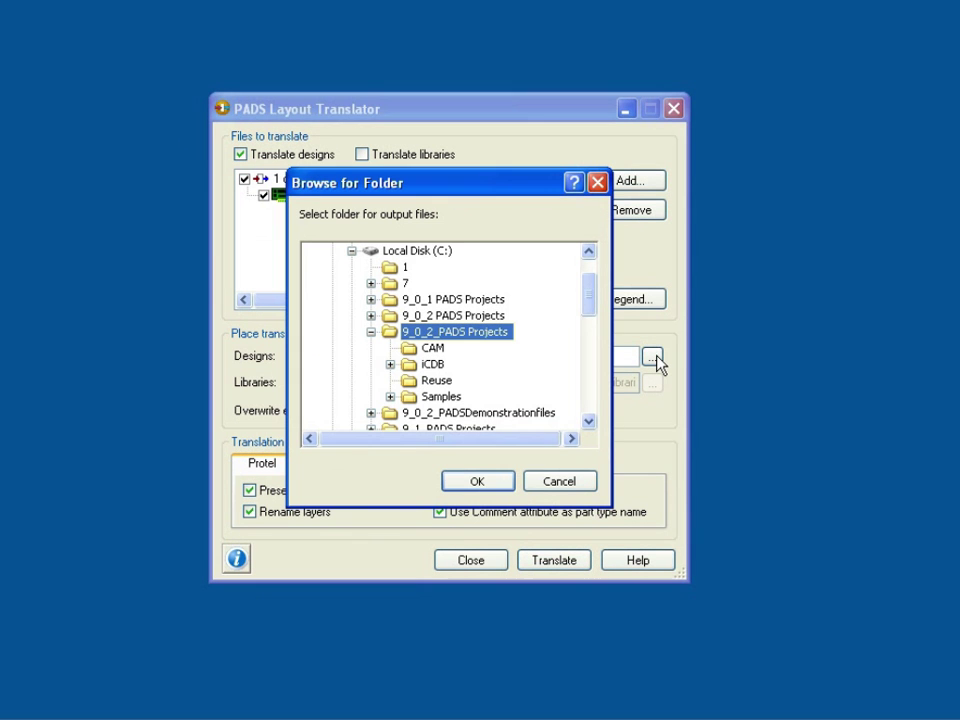
pyautogui.click(371, 332)
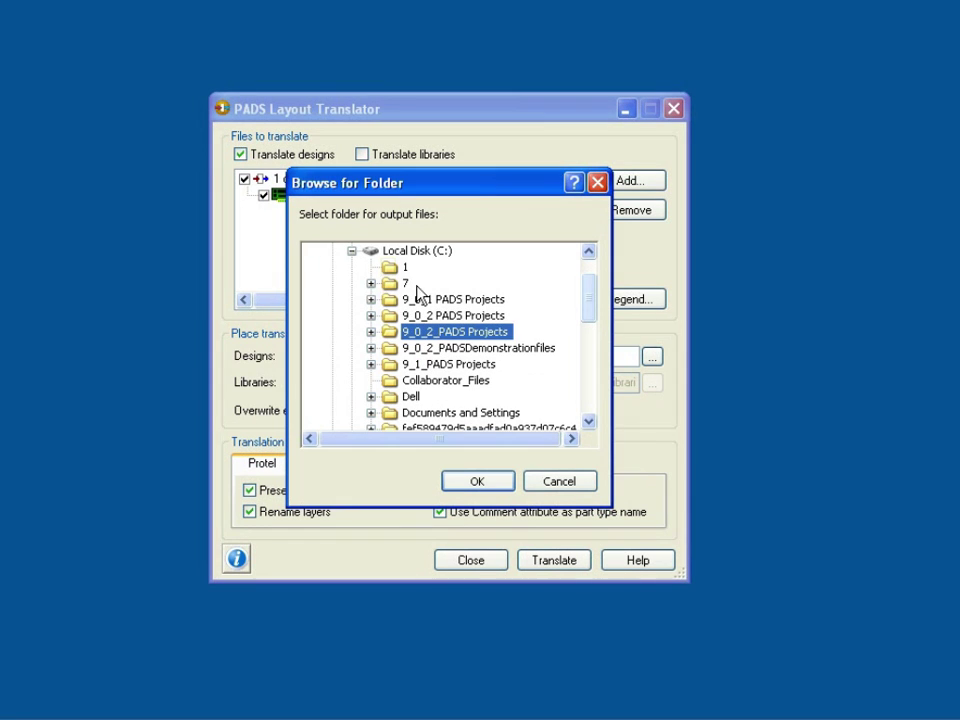
pyautogui.scroll(10, 335, 277)
pyautogui.doubleClick(390, 348)
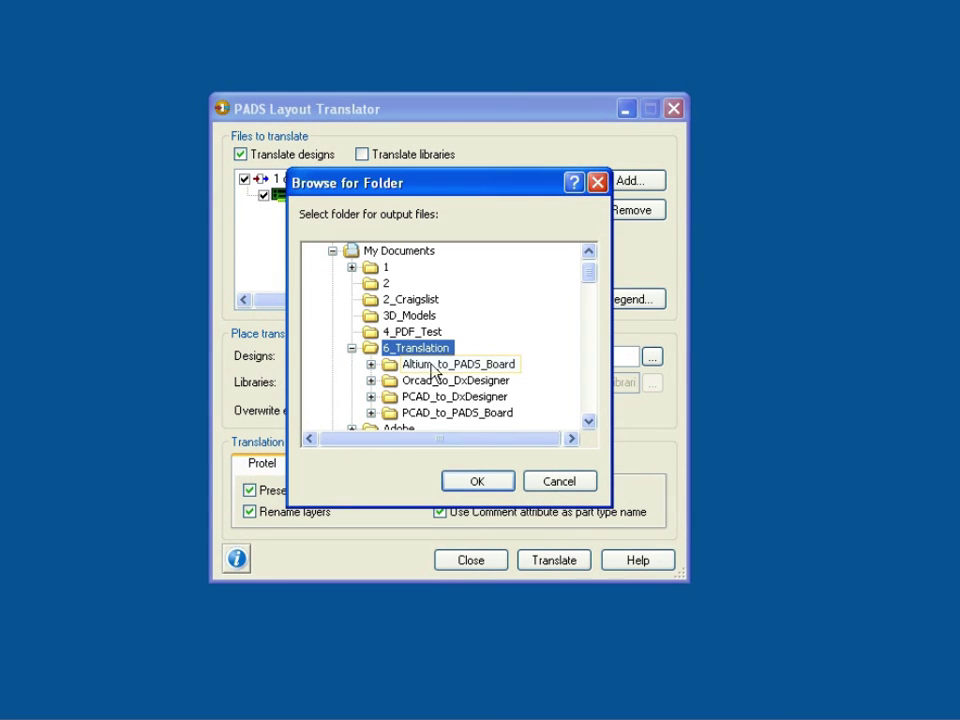
pyautogui.doubleClick(428, 366)
pyautogui.click(426, 383)
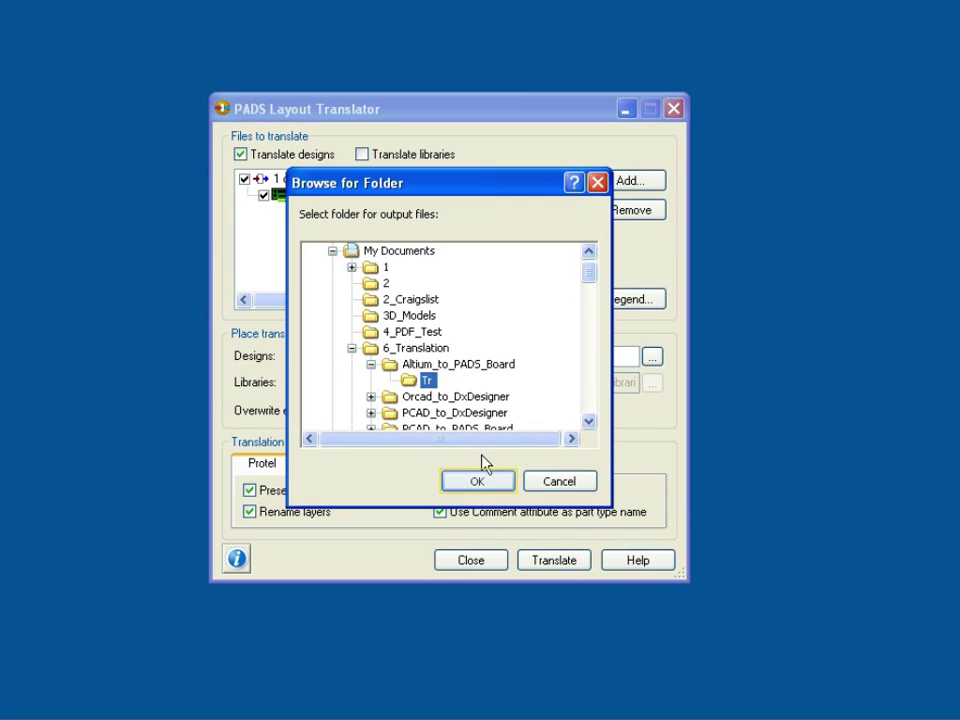
pyautogui.click(484, 486)
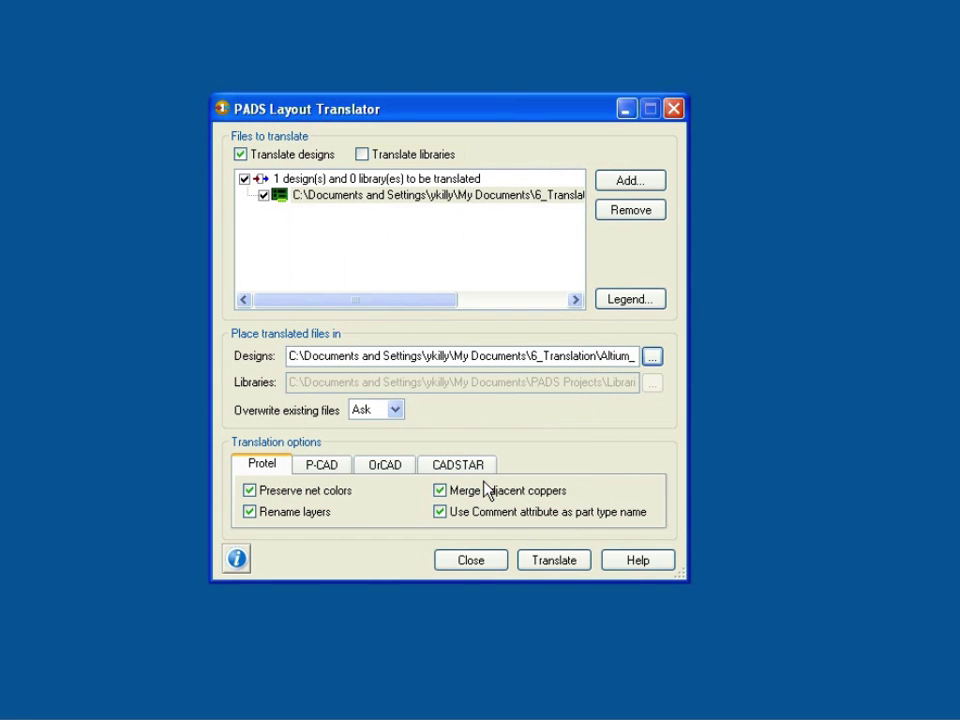
# - Translate Tom.pcb with library translation off, then close the 395-note, 112-warning results
pyautogui.press('Tab')
pyautogui.click(362, 154)
pyautogui.click(362, 154)
pyautogui.click(536, 566)
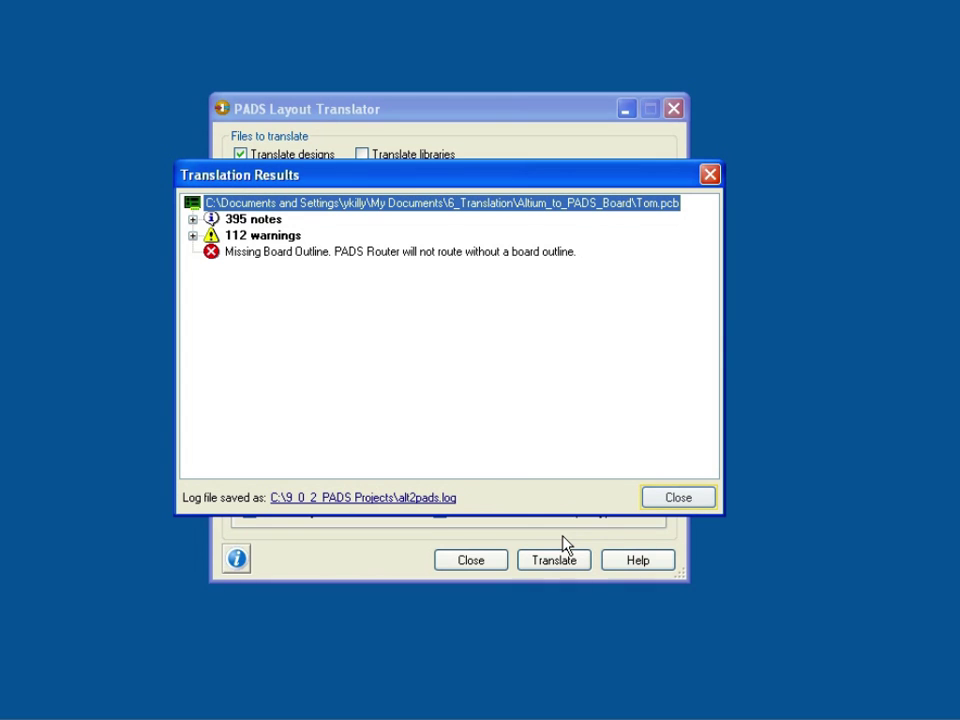
pyautogui.click(678, 496)
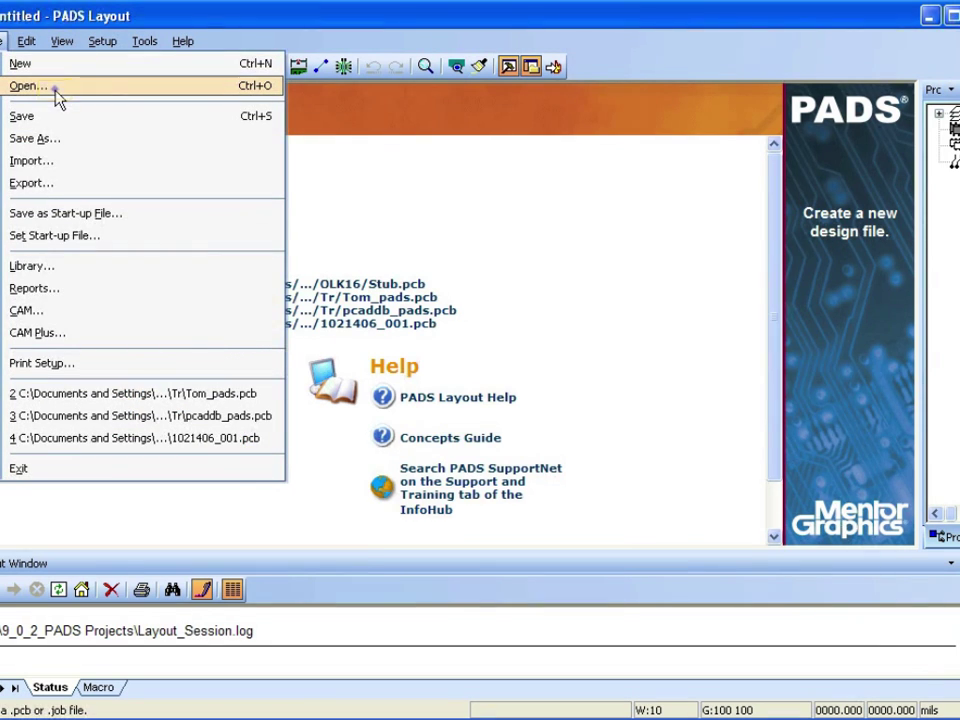
# - Open Tom_pads.pcb from My Documents\6_Translation\Altium_to_PADS_Board\Tr
pyautogui.click(55, 89)
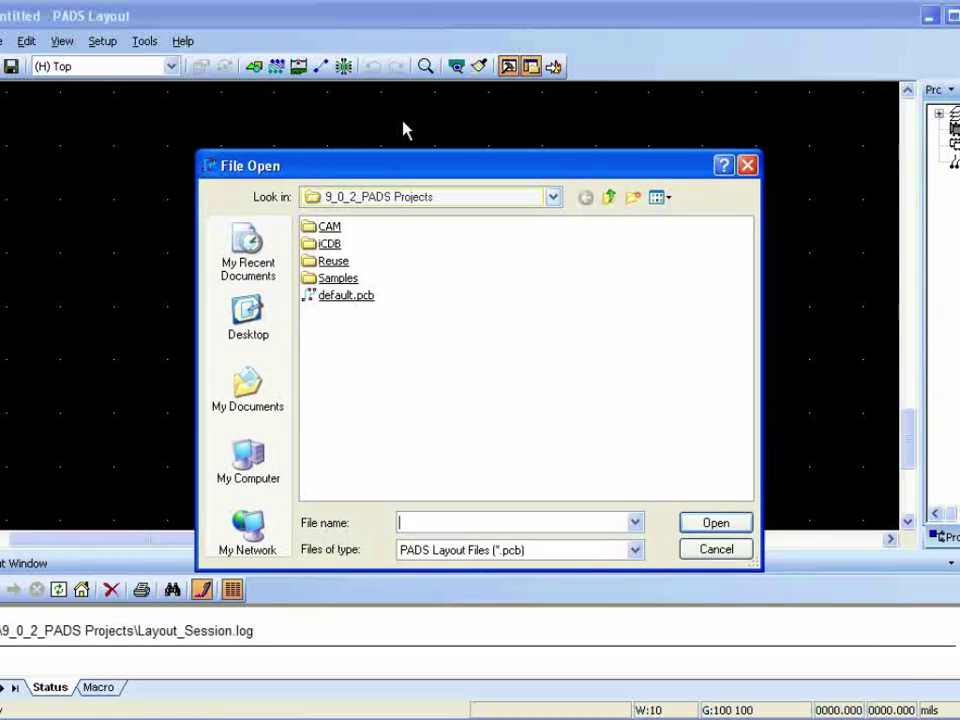
pyautogui.click(510, 200)
pyautogui.click(395, 222)
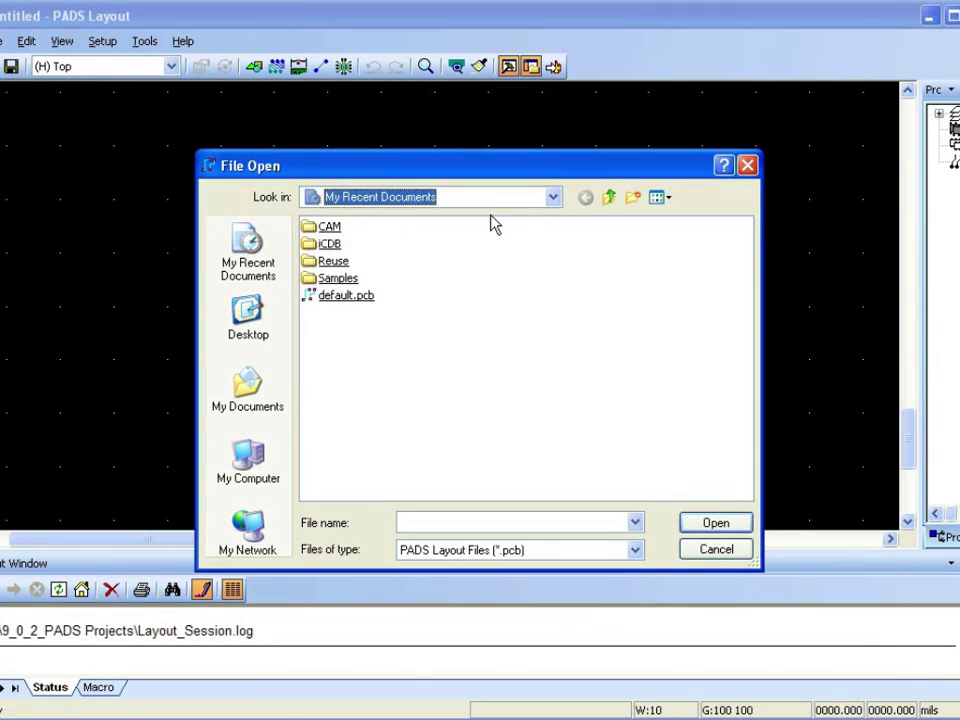
pyautogui.click(555, 200)
pyautogui.click(396, 229)
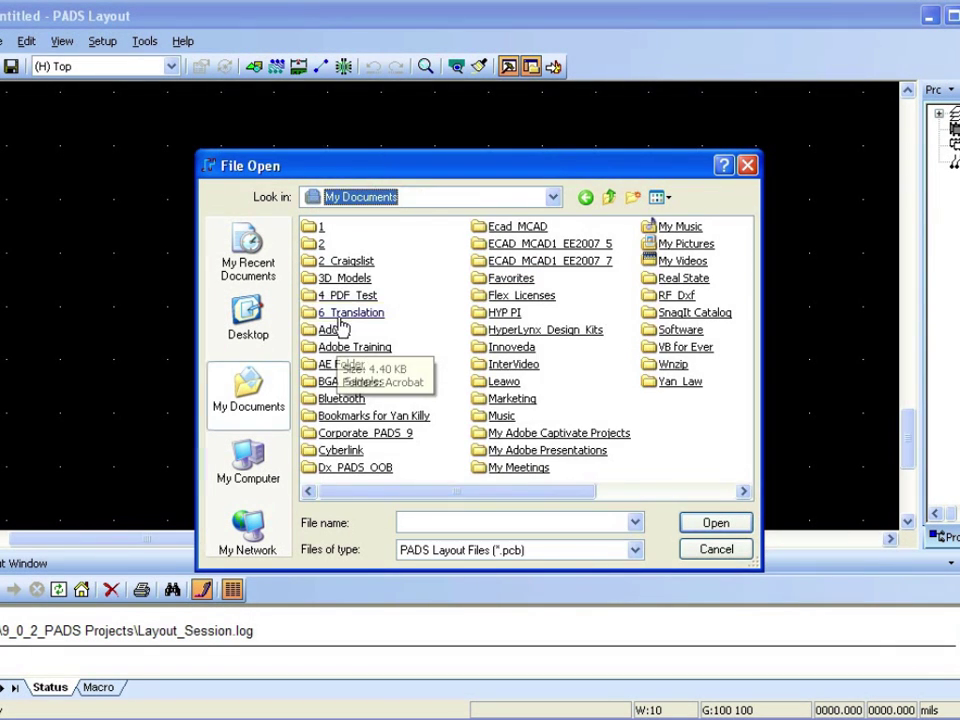
pyautogui.doubleClick(340, 313)
pyautogui.doubleClick(338, 227)
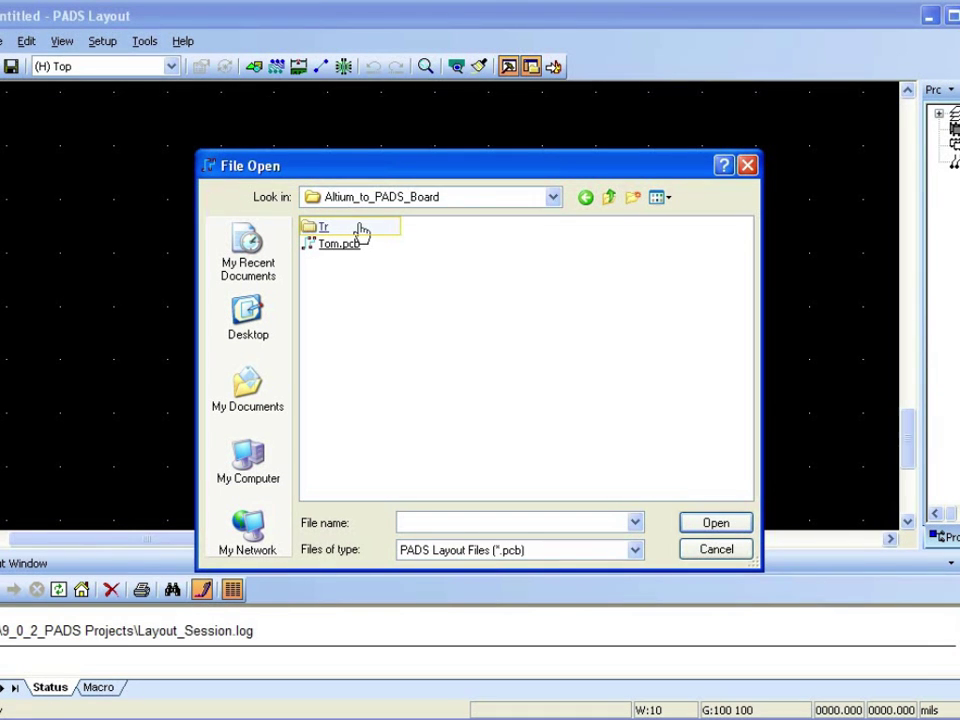
pyautogui.doubleClick(360, 229)
pyautogui.click(360, 227)
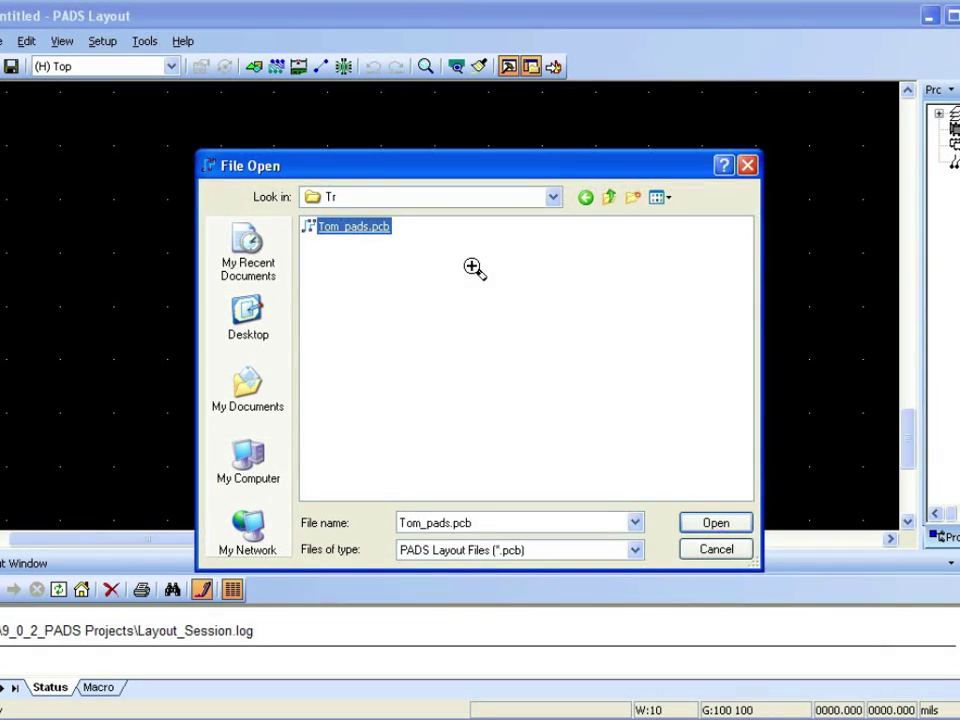
pyautogui.press('Return')
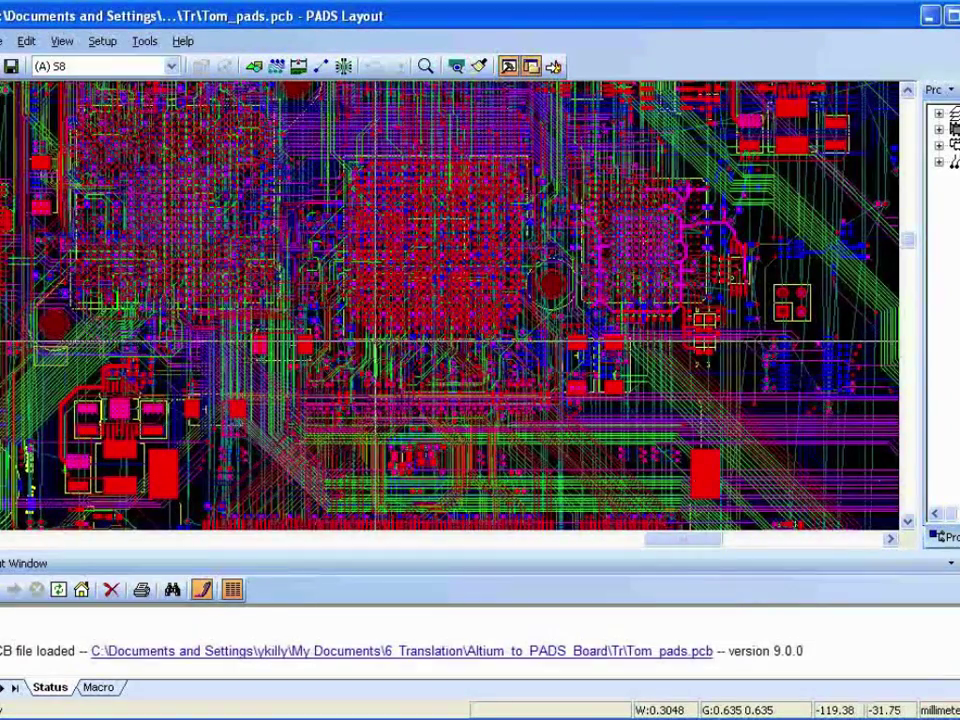
# - Pan and zoom onto the pads along the board's lower-right edge
pyautogui.middleClick(66, 355)
pyautogui.scroll(-1, 258, 457)
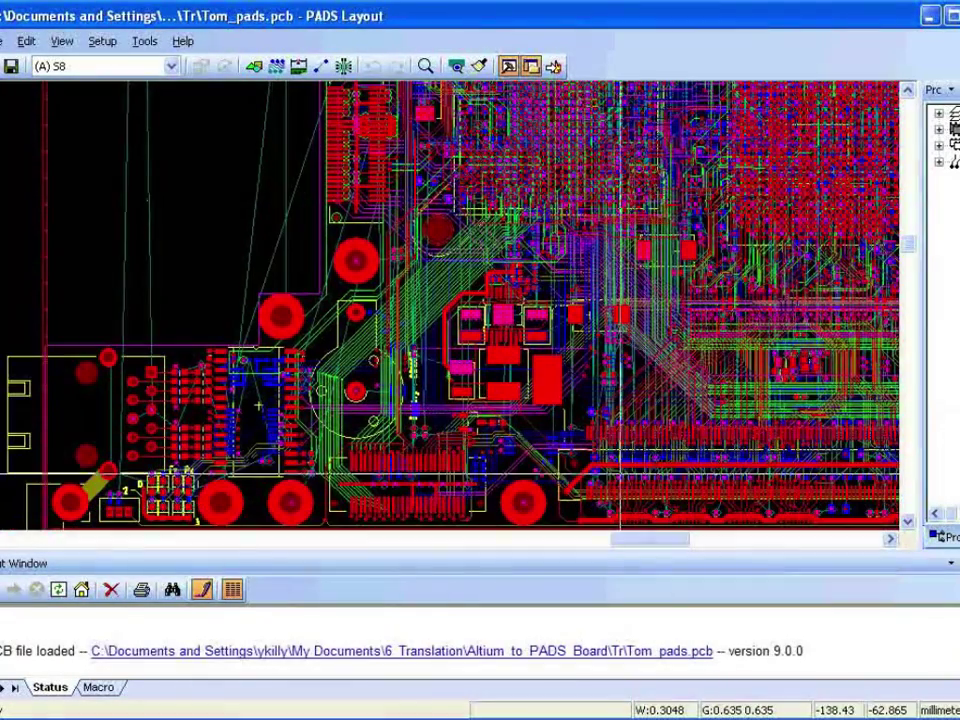
pyautogui.scroll(-1, 258, 457)
pyautogui.scroll(-5, 258, 405)
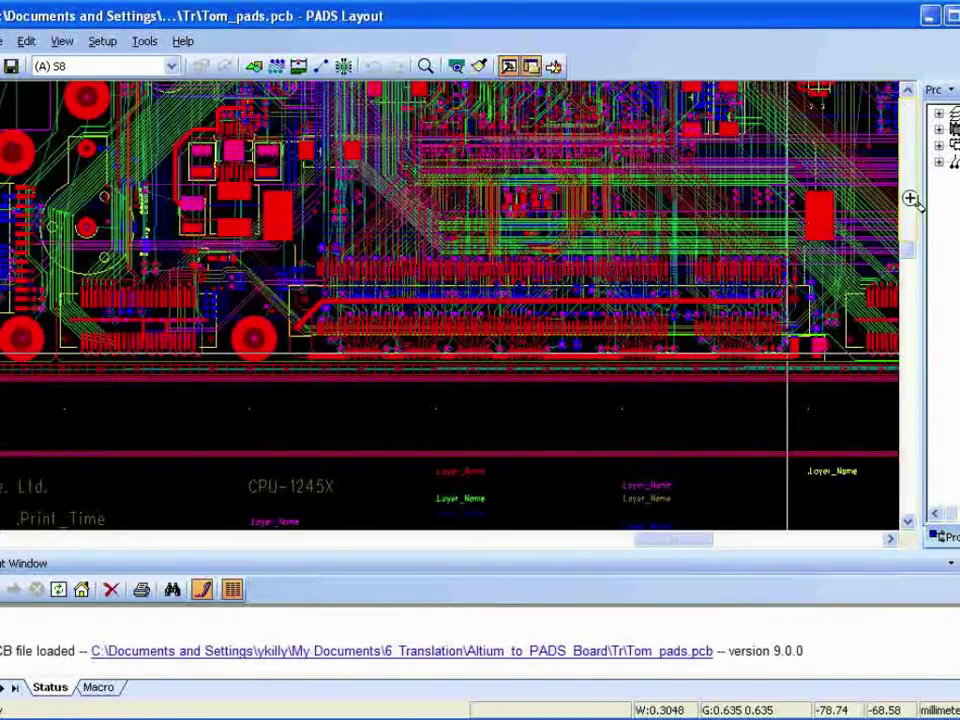
pyautogui.scroll(2, 911, 197)
pyautogui.click(866, 541)
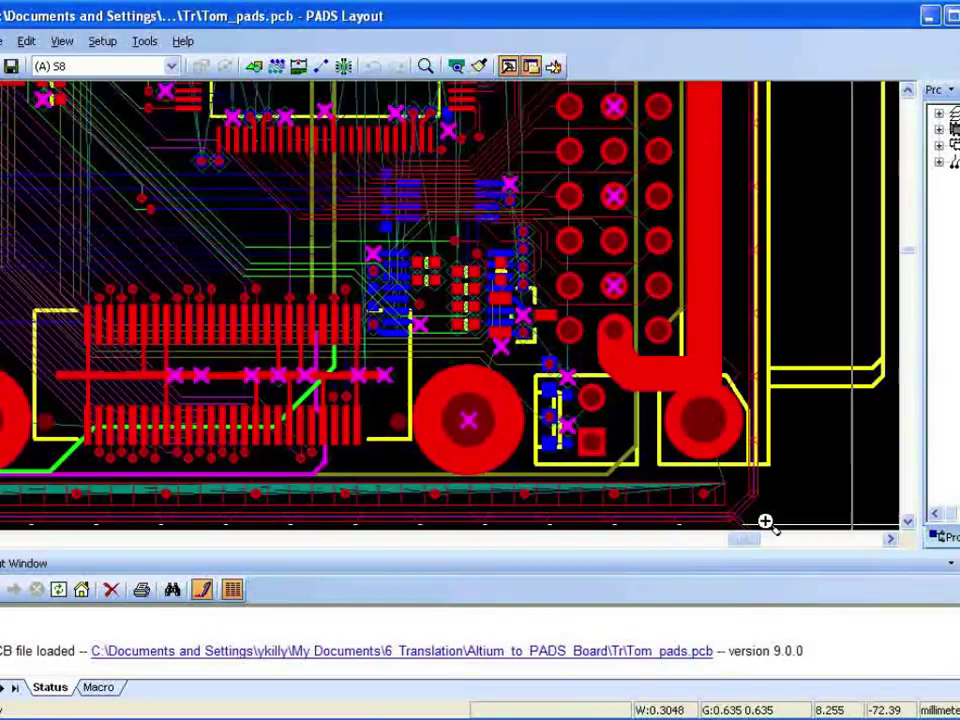
pyautogui.scroll(1, 575, 115)
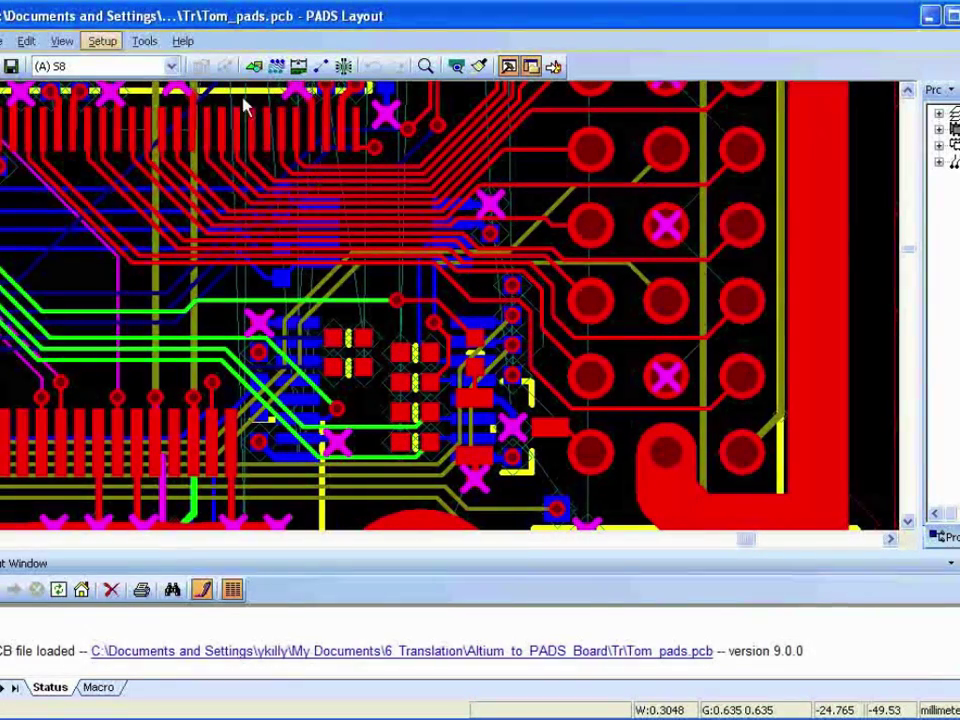
pyautogui.click(102, 41)
pyautogui.click(170, 139)
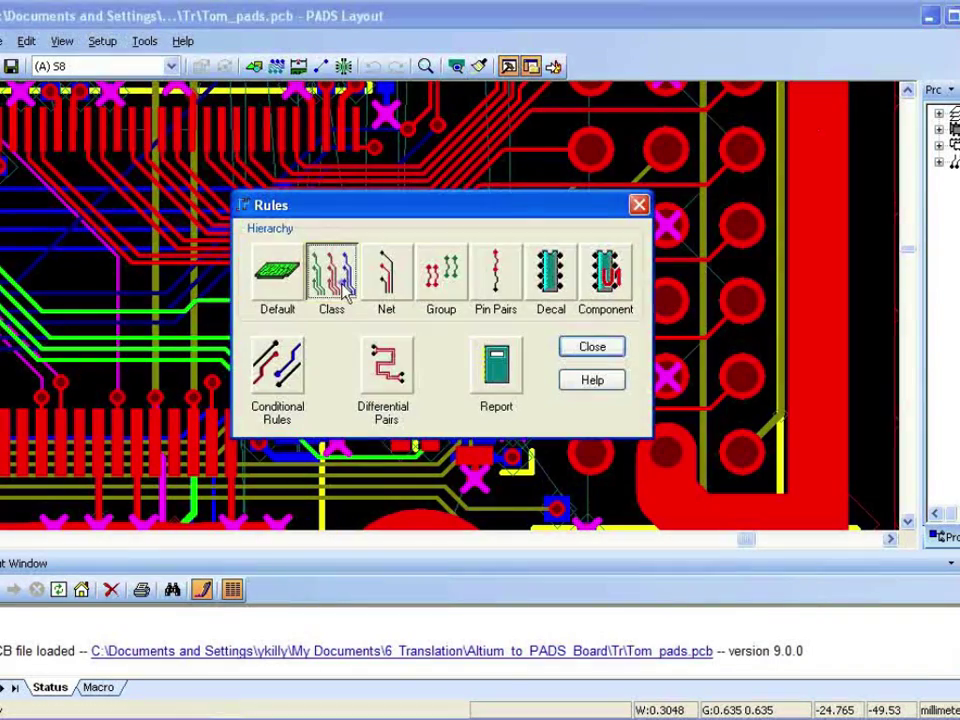
pyautogui.click(332, 270)
pyautogui.click(252, 228)
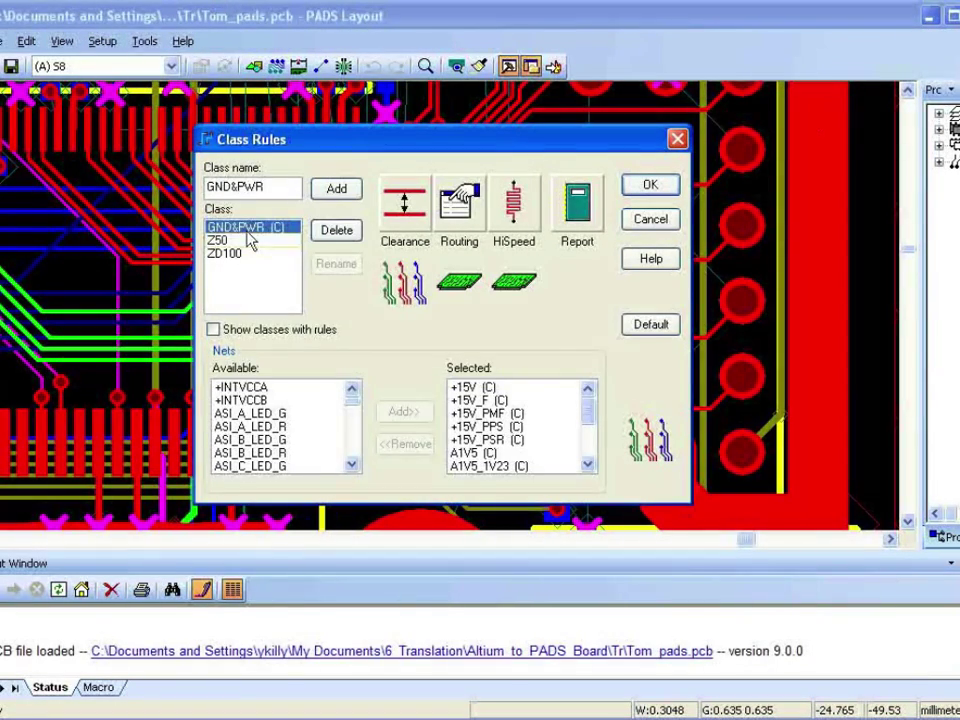
pyautogui.click(240, 241)
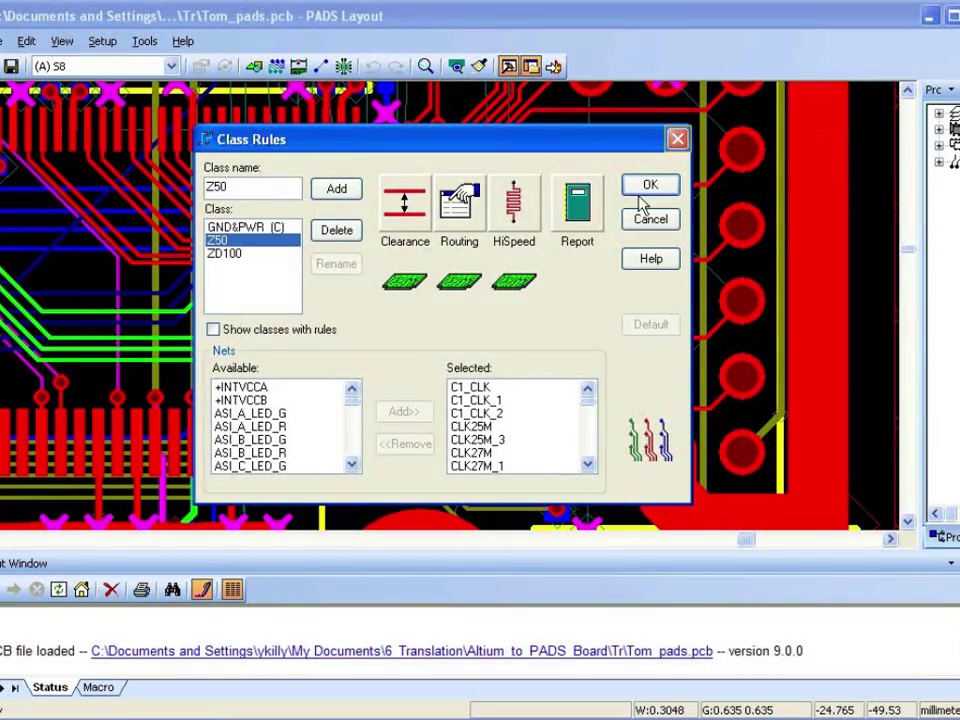
pyautogui.click(678, 139)
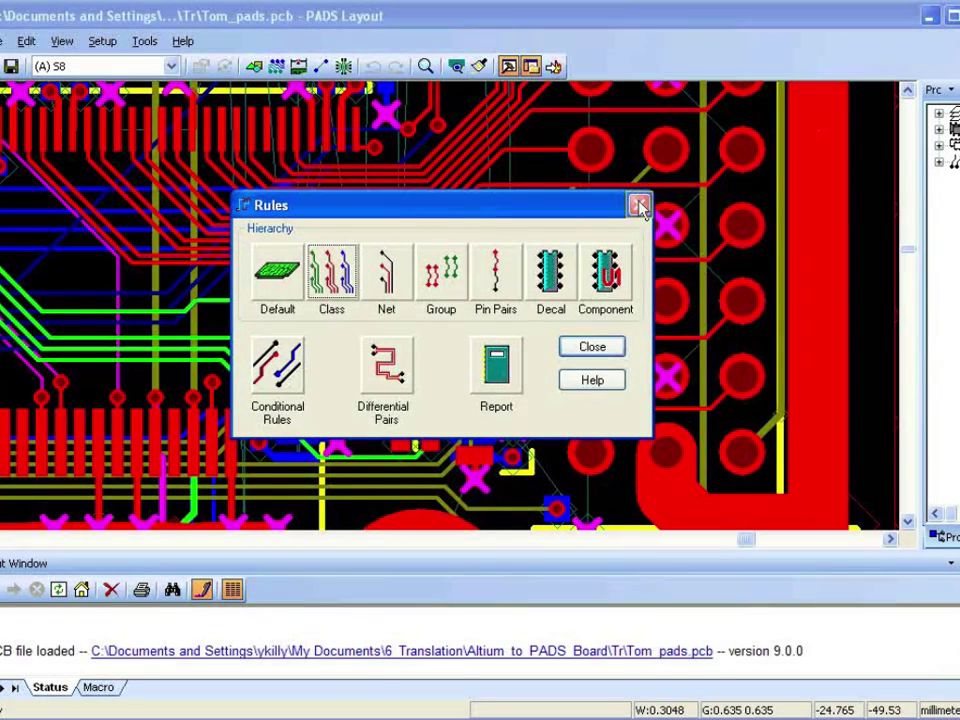
pyautogui.click(636, 205)
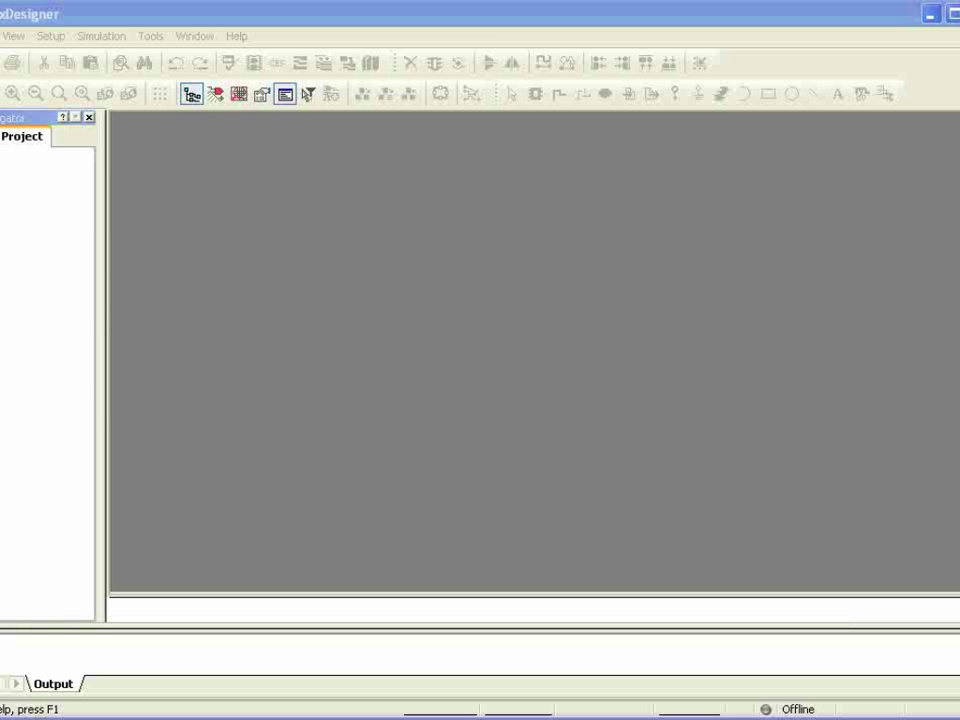
# - Start a new netlist project located in 6_Translation\PCAD_to_DxDesigner\TR
pyautogui.hotkey('alt', 'f')
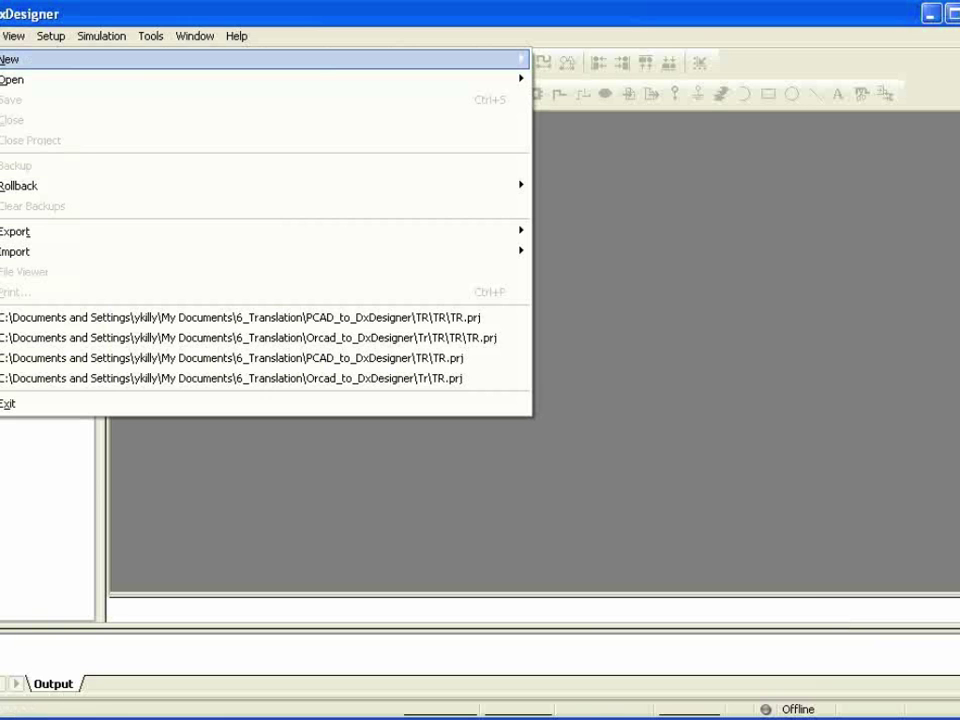
pyautogui.press('Right')
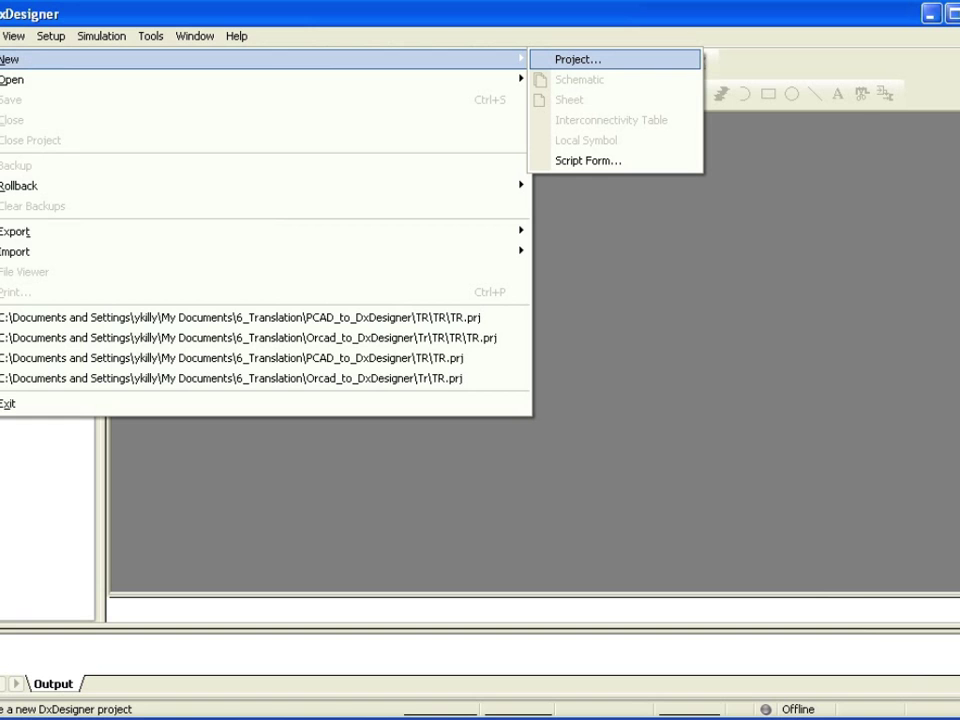
pyautogui.press('Return')
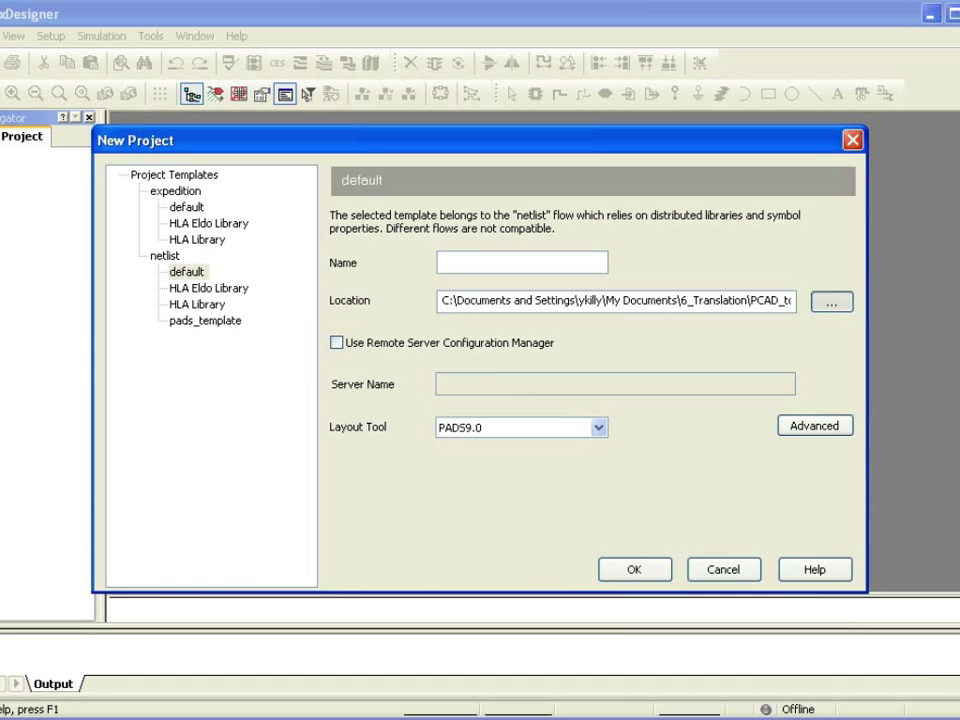
pyautogui.press('space')
pyautogui.press('Right')
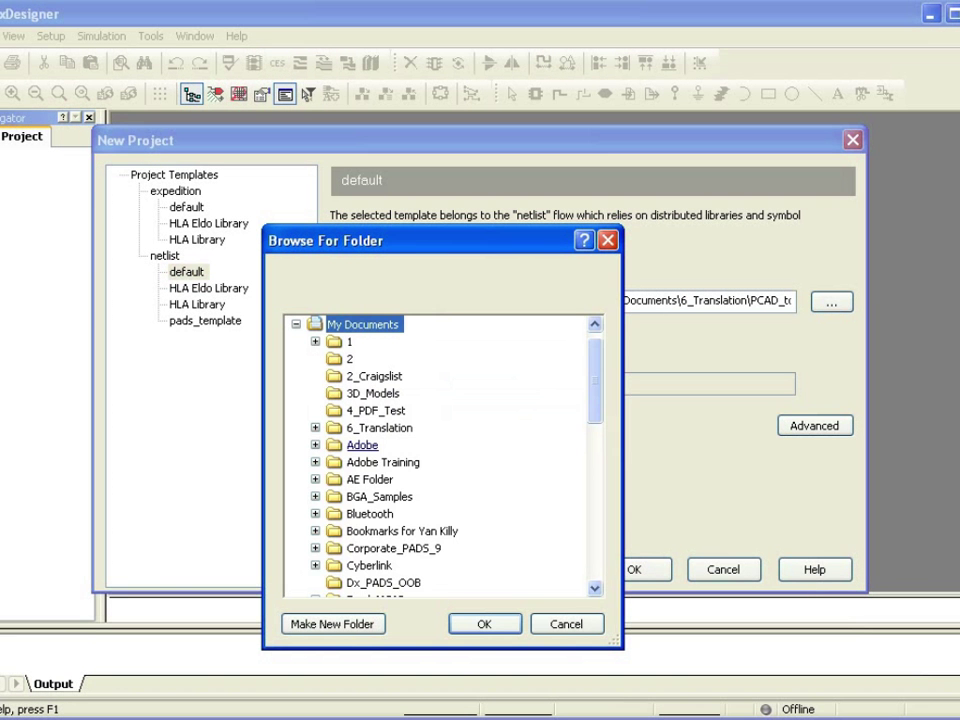
pyautogui.press('6')
pyautogui.press('Right')
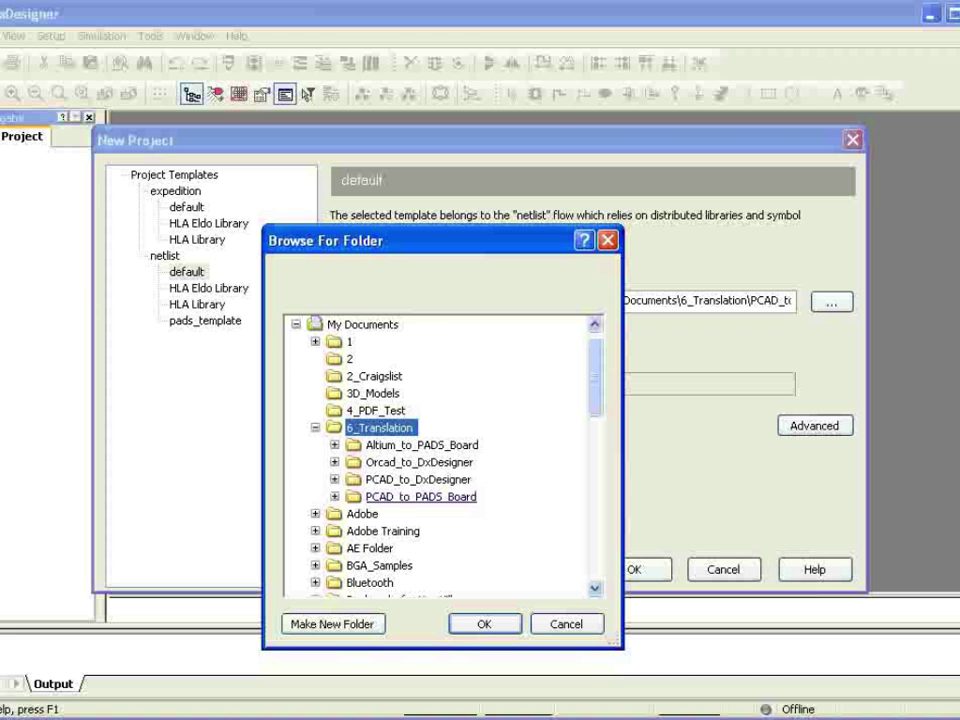
pyautogui.press('p')
pyautogui.press('Right')
pyautogui.press('Down')
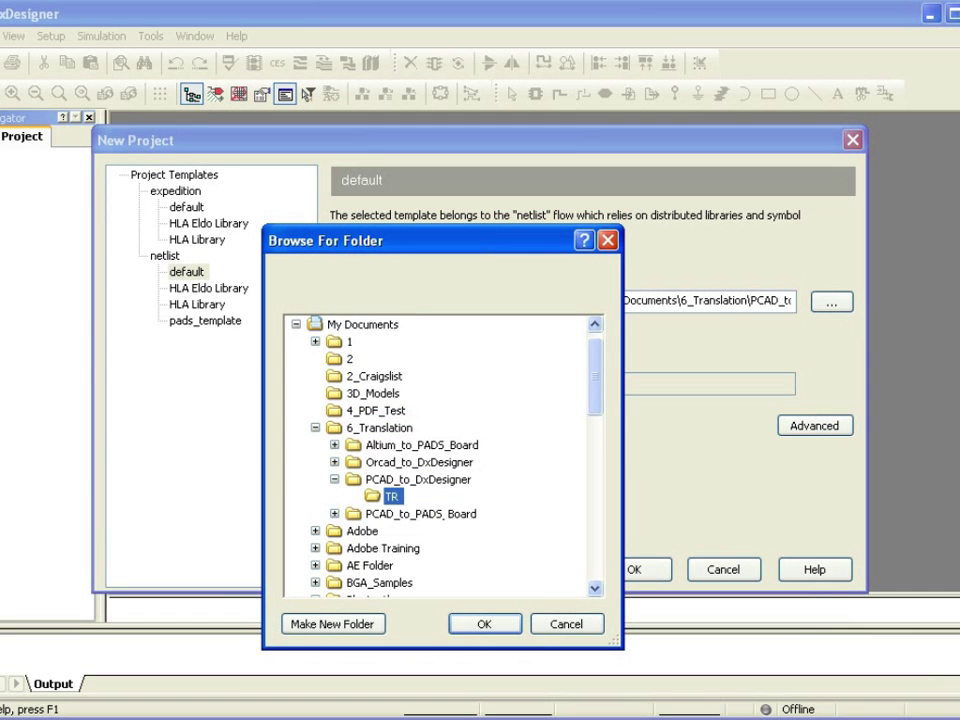
pyautogui.press('Tab')
pyautogui.press('Return')
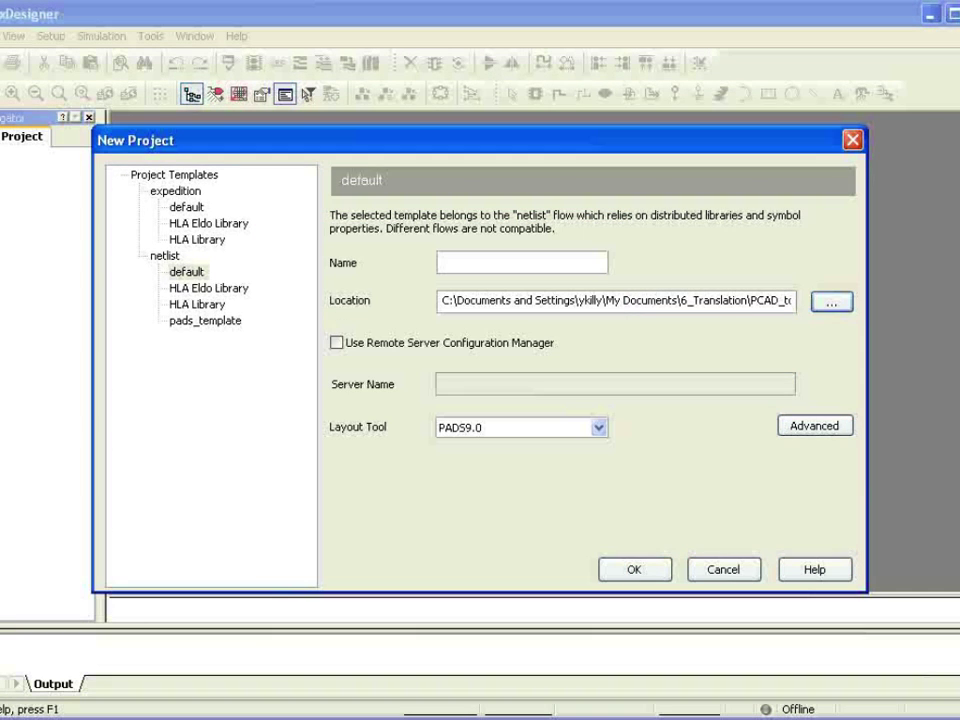
# - Name the project TR and create it
pyautogui.write('TR')
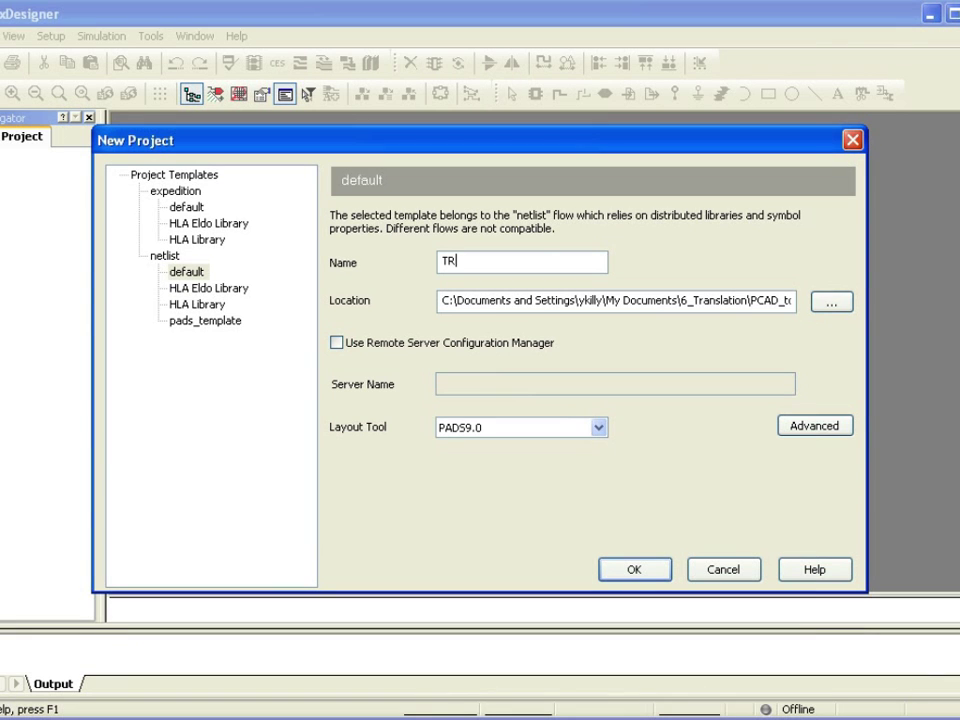
pyautogui.press('Return')
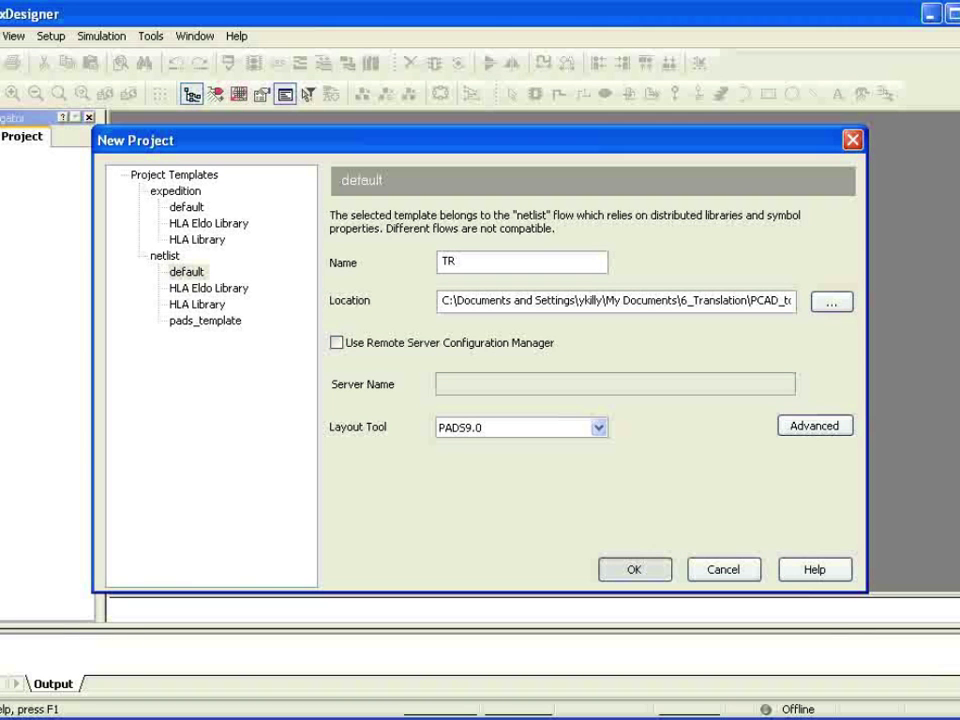
pyautogui.hotkey('alt', 'f')
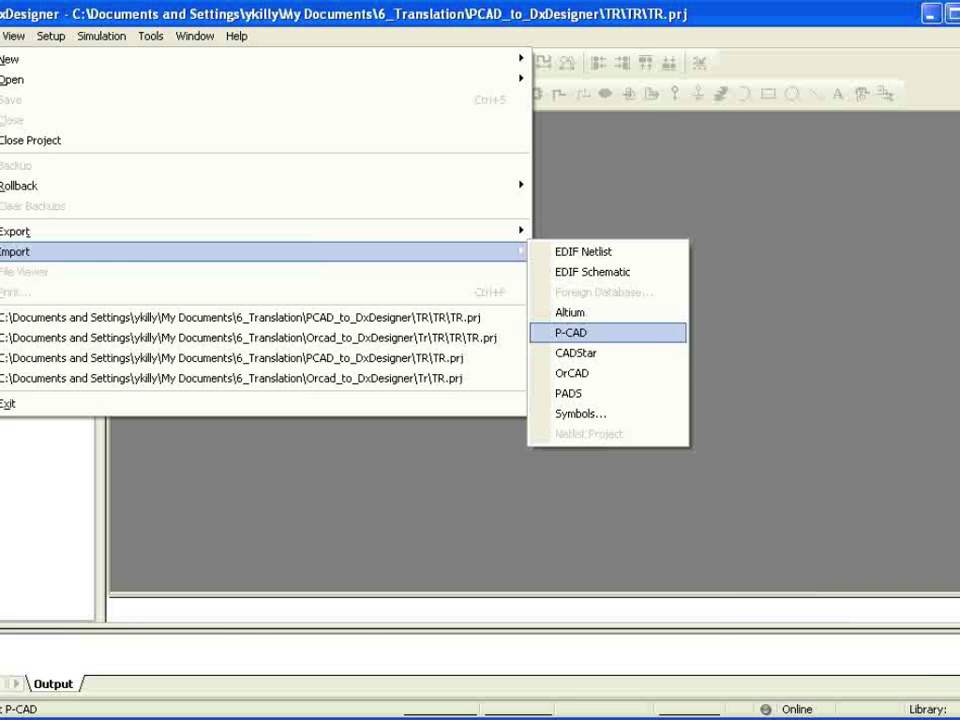
# - Add GCC.sch to the P-CAD schematic import with generic symbols enabled
pyautogui.press('Return')
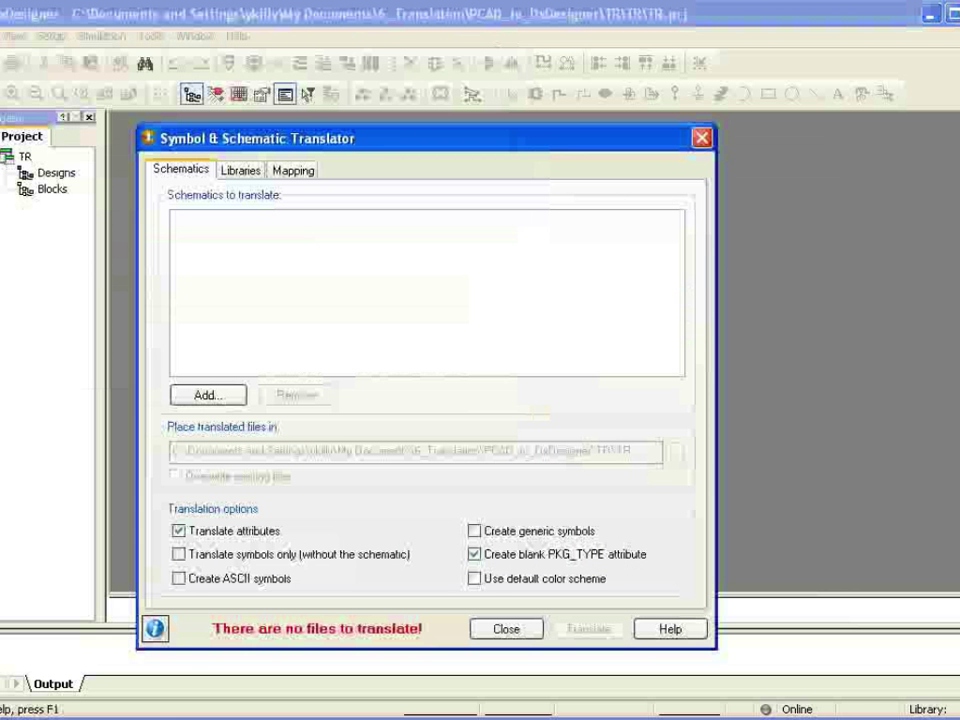
pyautogui.press('Return')
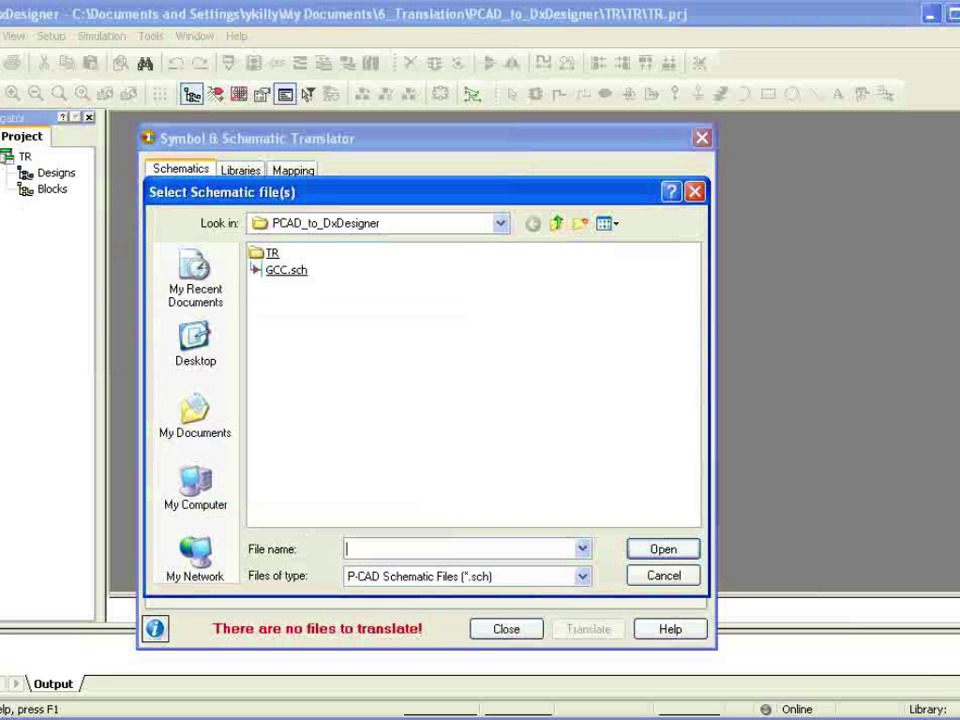
pyautogui.hotkey('shift', 'Tab')
pyautogui.press('Down')
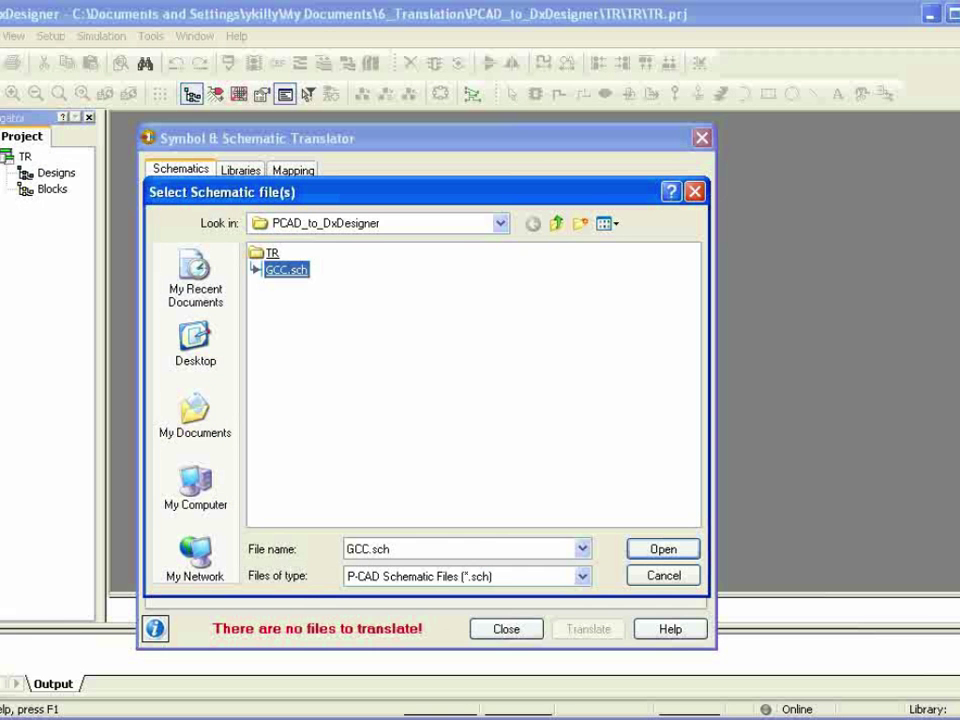
pyautogui.press('Return')
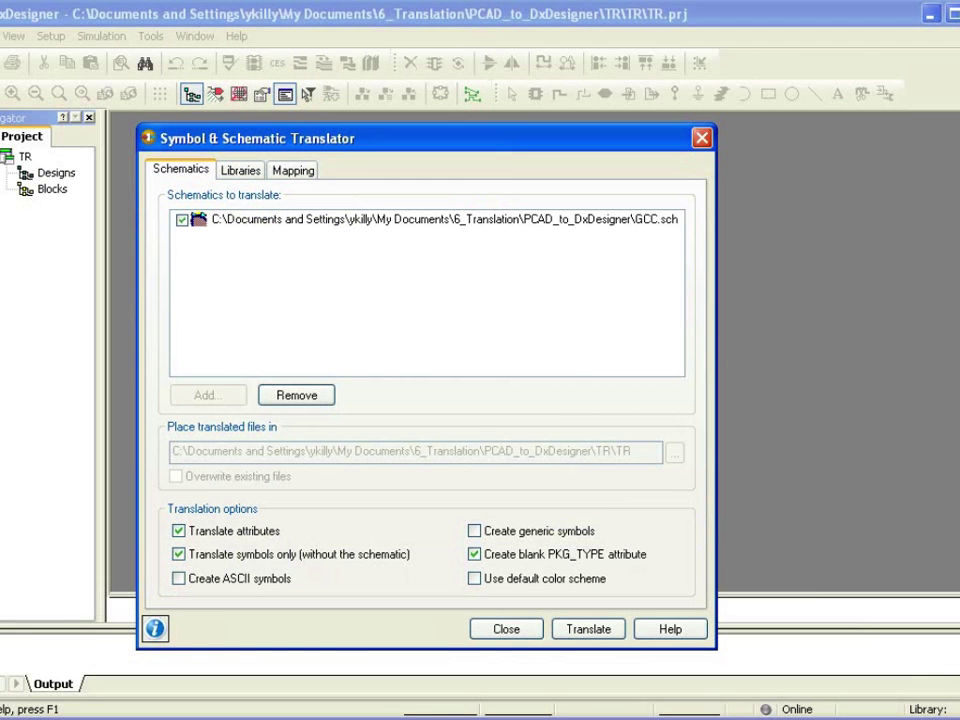
pyautogui.press('Tab')
pyautogui.press('space')
# - Review Libraries and PACKAGE ATTRIBUTES mapping, then translate and close the 50-warning results
pyautogui.hotkey('ctrl', 'Tab')
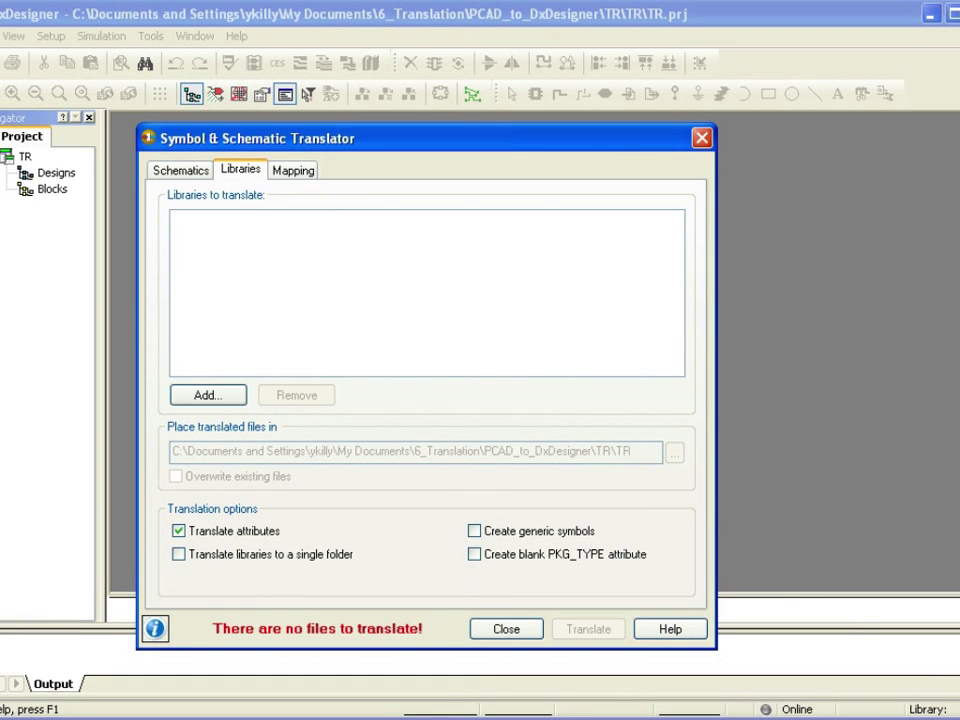
pyautogui.hotkey('ctrl', 'Tab')
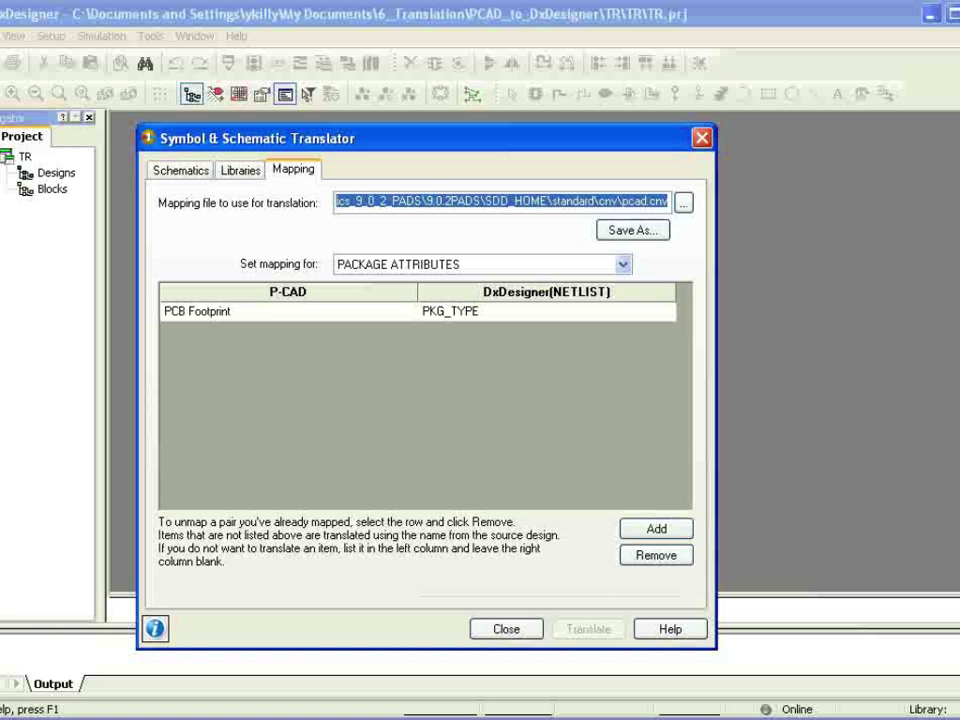
pyautogui.press('Tab')
pyautogui.press('Tab')
pyautogui.press('Tab')
pyautogui.hotkey('alt', 'Down')
pyautogui.press('Return')
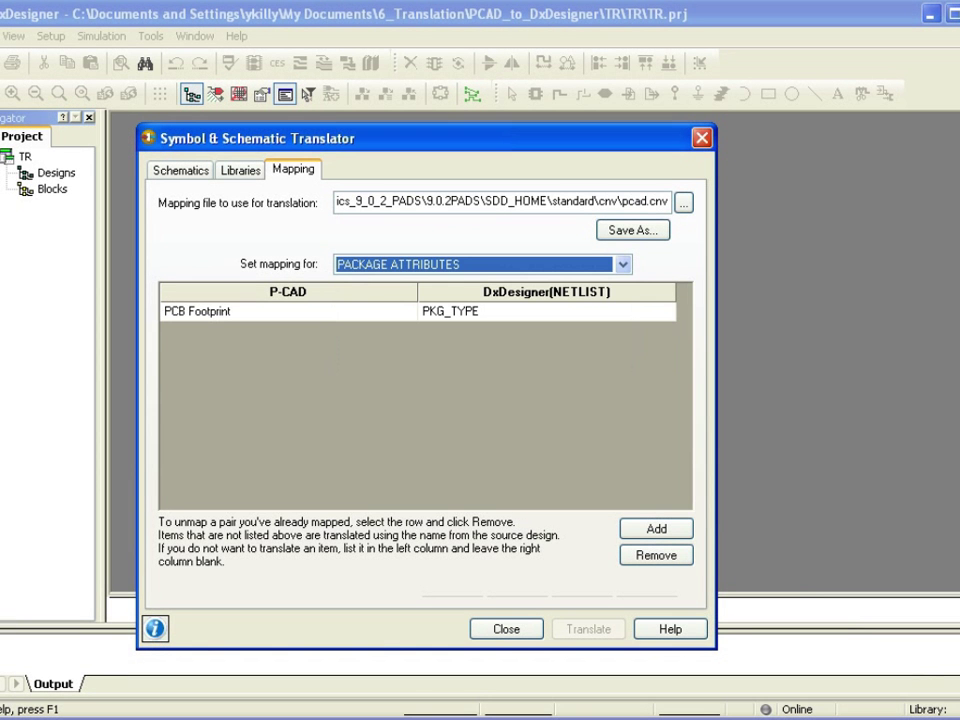
pyautogui.hotkey('ctrl', 'Tab')
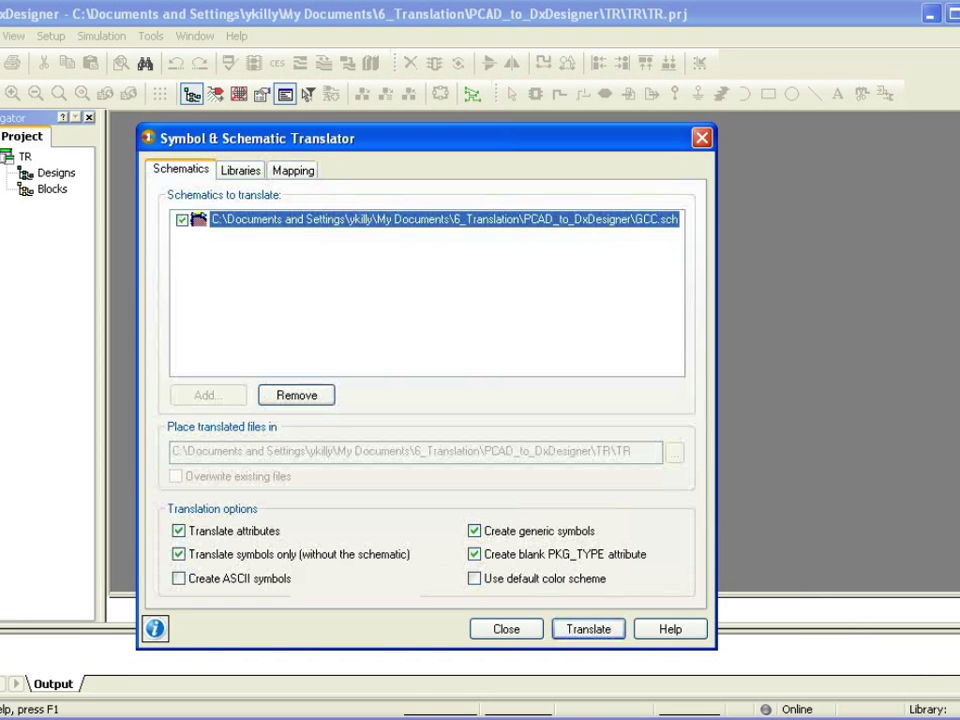
pyautogui.press('Return')
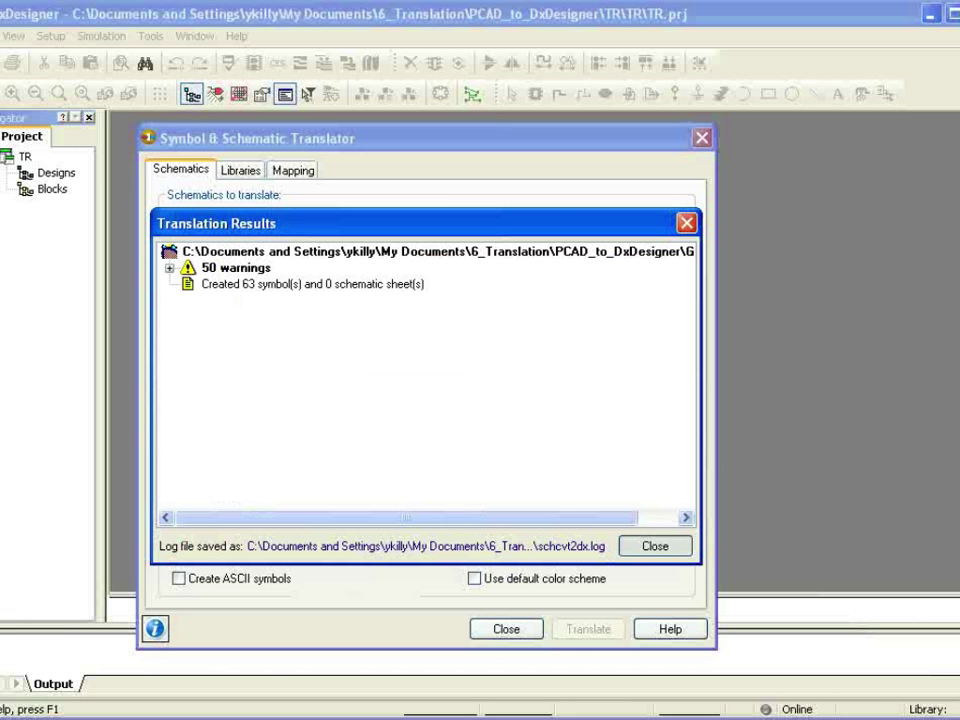
pyautogui.press('Escape')
pyautogui.press('Escape')
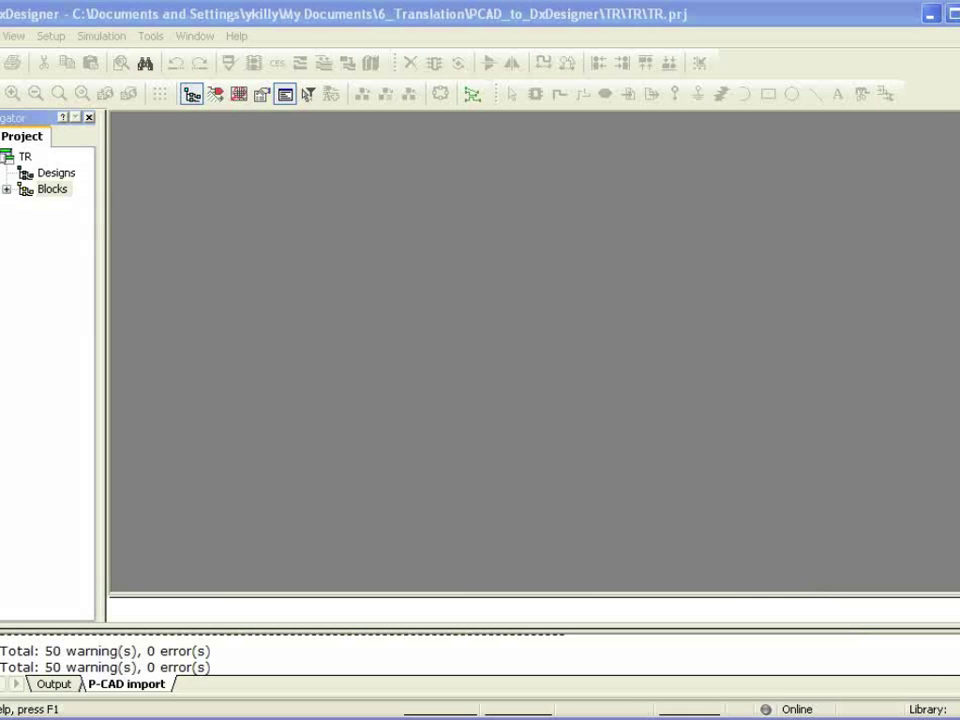
# - Expand Blocks > gcc and open schematic sheets 1 and 2
pyautogui.doubleClick(52, 189)
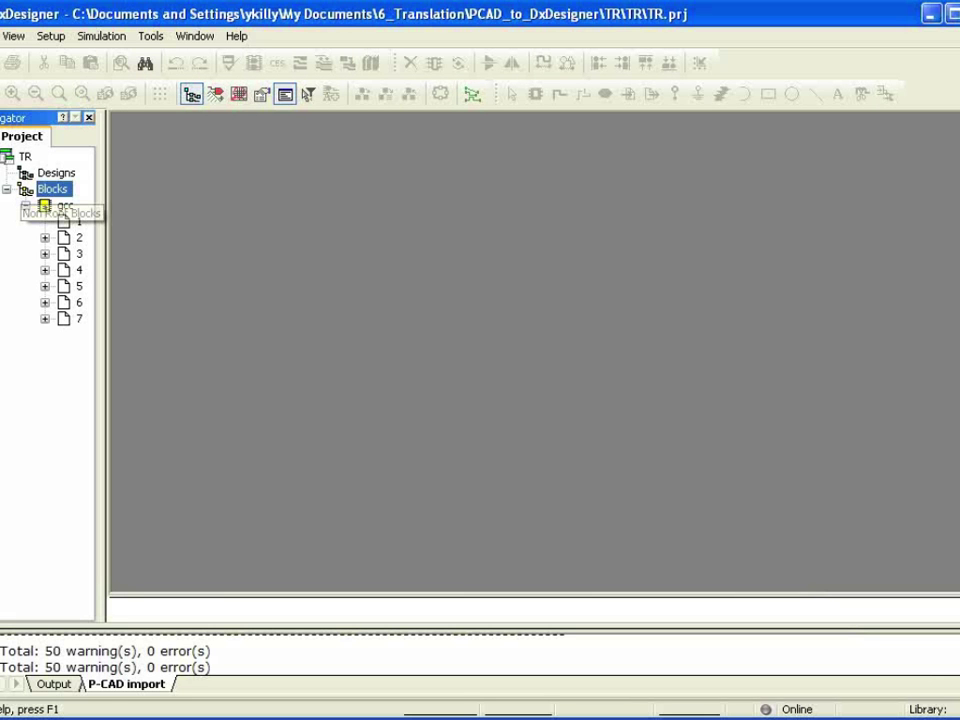
pyautogui.press('Down')
pyautogui.press('Down')
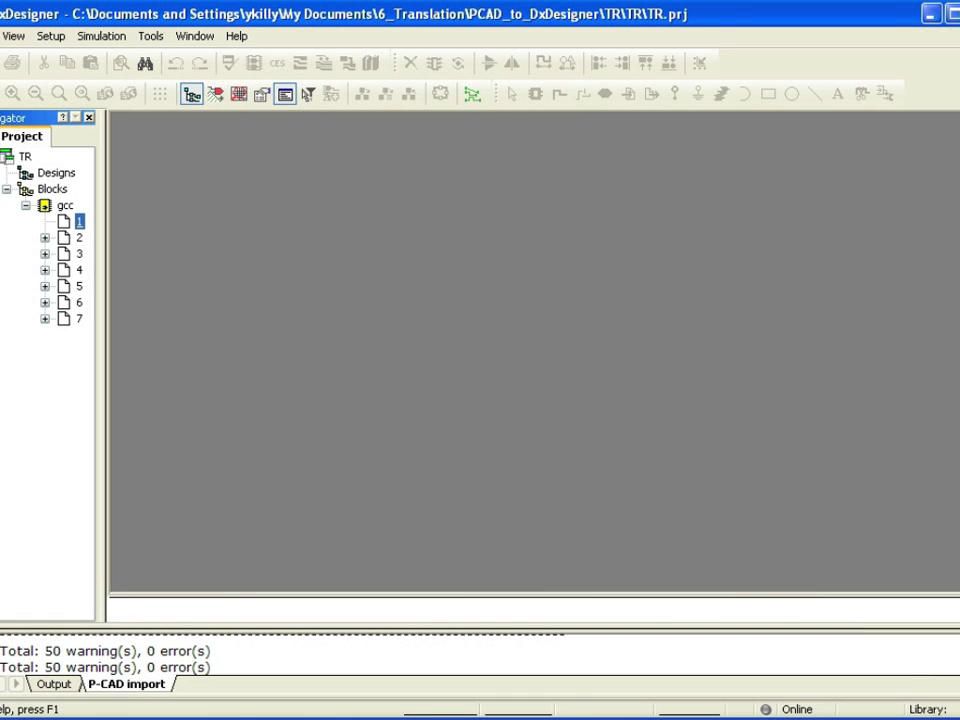
pyautogui.press('Return')
pyautogui.press('Down')
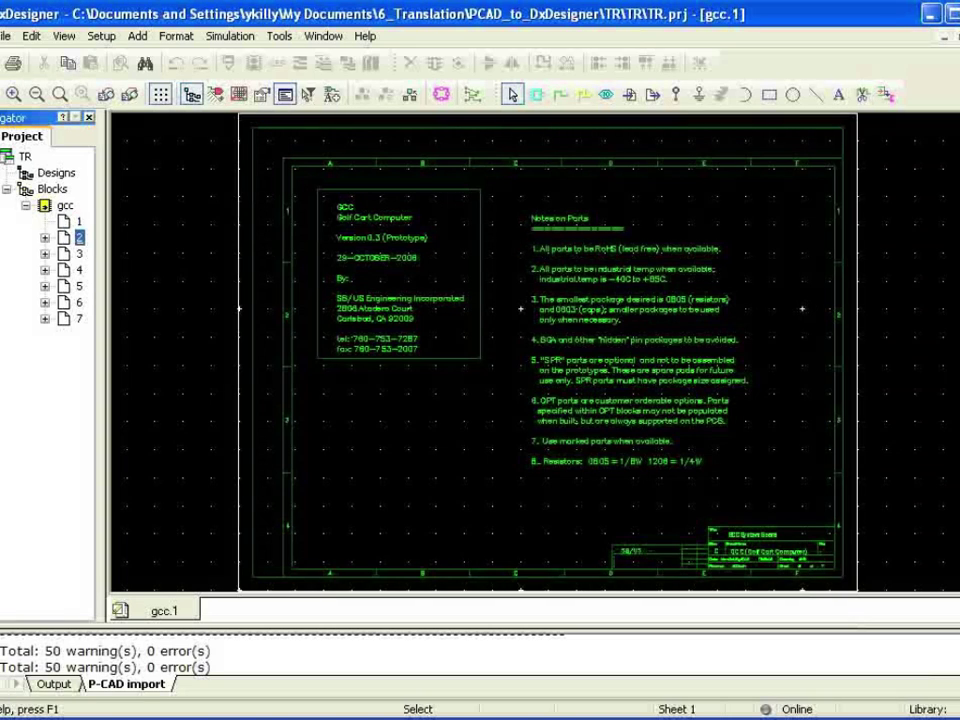
pyautogui.press('Return')
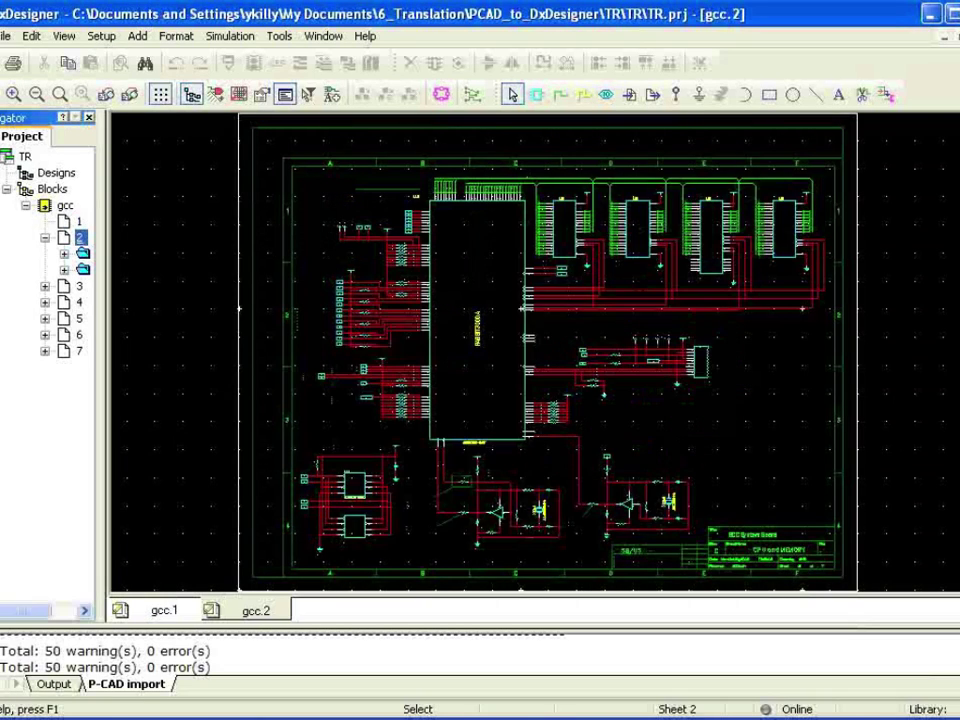
# - Zoom in and pan to the resistors left of the RABBIT3000A chip
pyautogui.scroll(2, 477, 320)
pyautogui.scroll(2, 477, 320)
pyautogui.scroll(2, 477, 320)
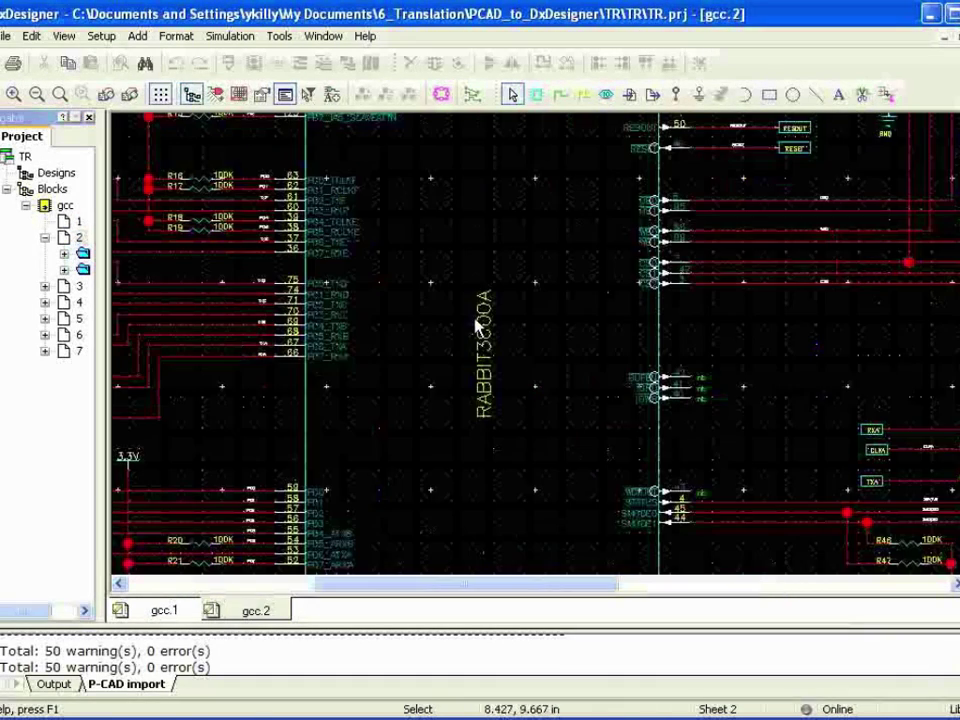
pyautogui.scroll(2, 148, 256)
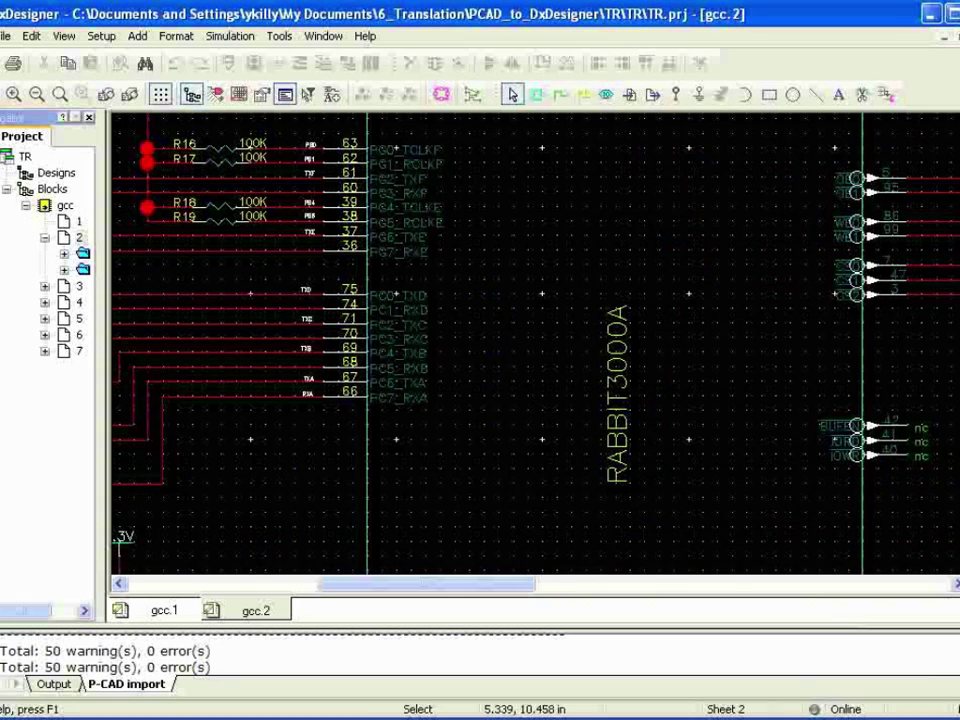
pyautogui.moveTo(185, 300); pyautogui.dragTo(655, 400, button='middle')
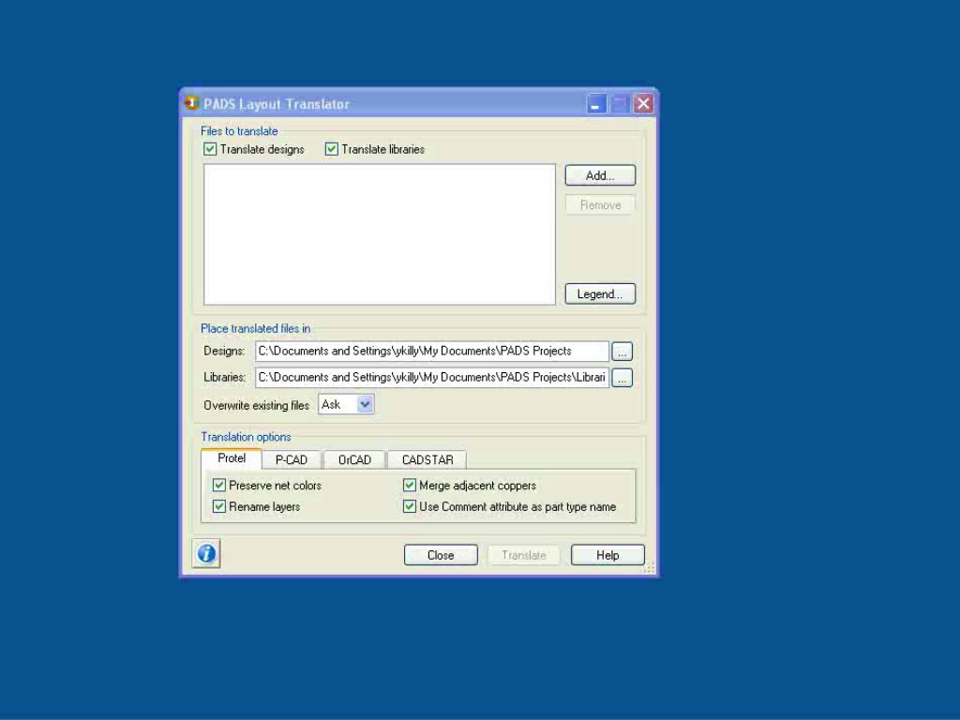
# - Show the P-CAD options, glance at CADSTAR, and return to P-CAD
pyautogui.hotkey('ctrl', 'Tab')
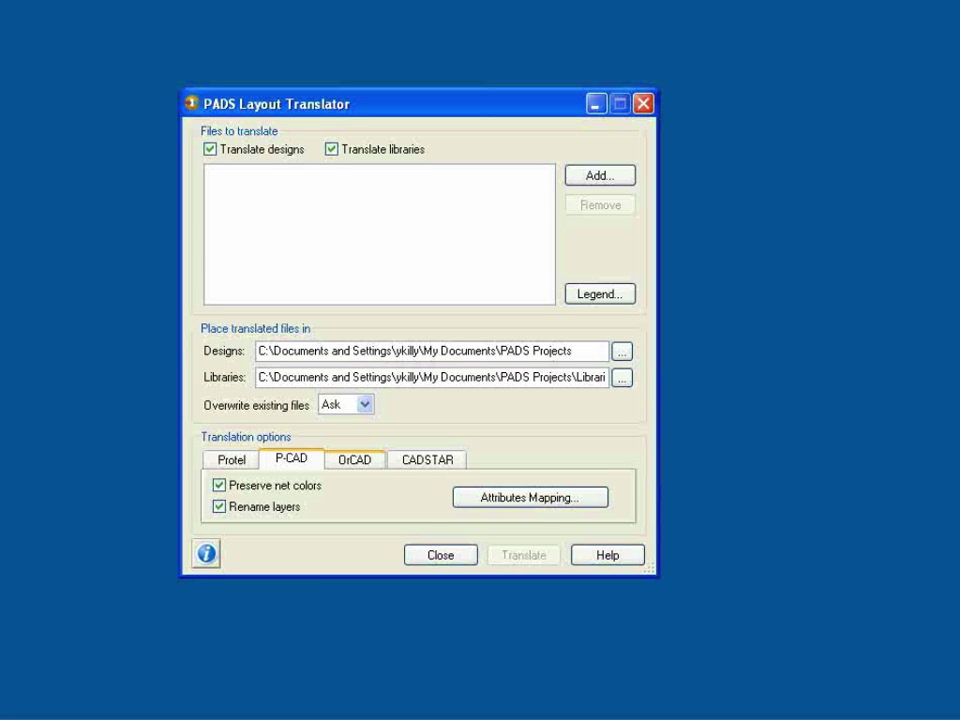
pyautogui.hotkey('ctrl', 'Tab')
pyautogui.hotkey('ctrl', 'Tab')
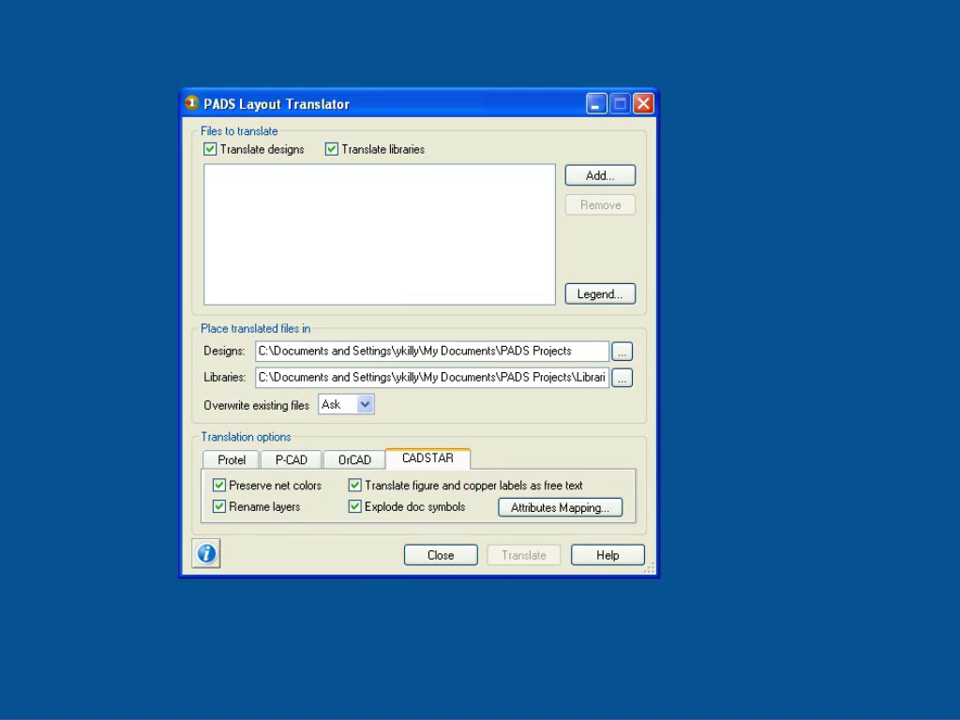
pyautogui.hotkey('ctrl', 'Tab')
pyautogui.hotkey('ctrl', 'Tab')
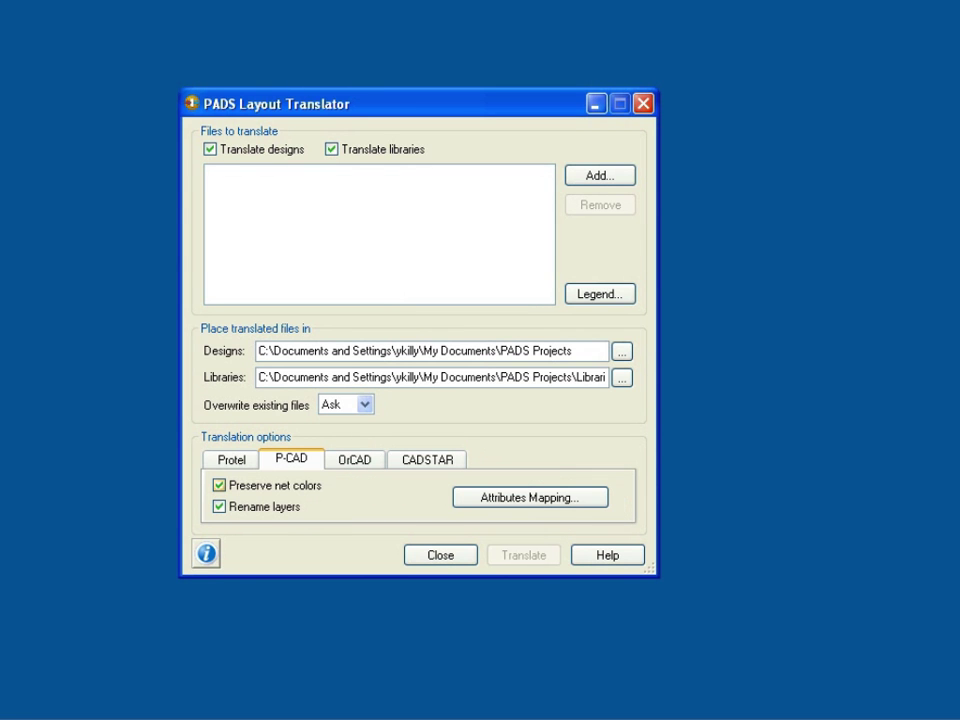
pyautogui.press('Tab')
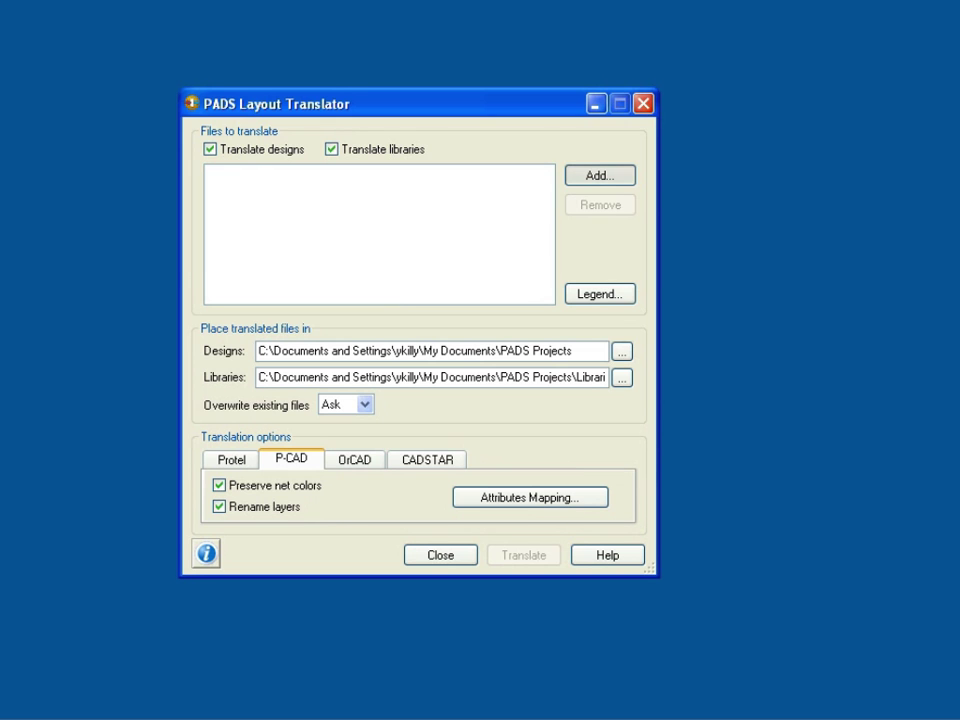
# - Queue pcaddb.pcb from PCAD_to_PADS_Board and open its Tr folder for the path
pyautogui.press('Return')
pyautogui.press('BackSpace')
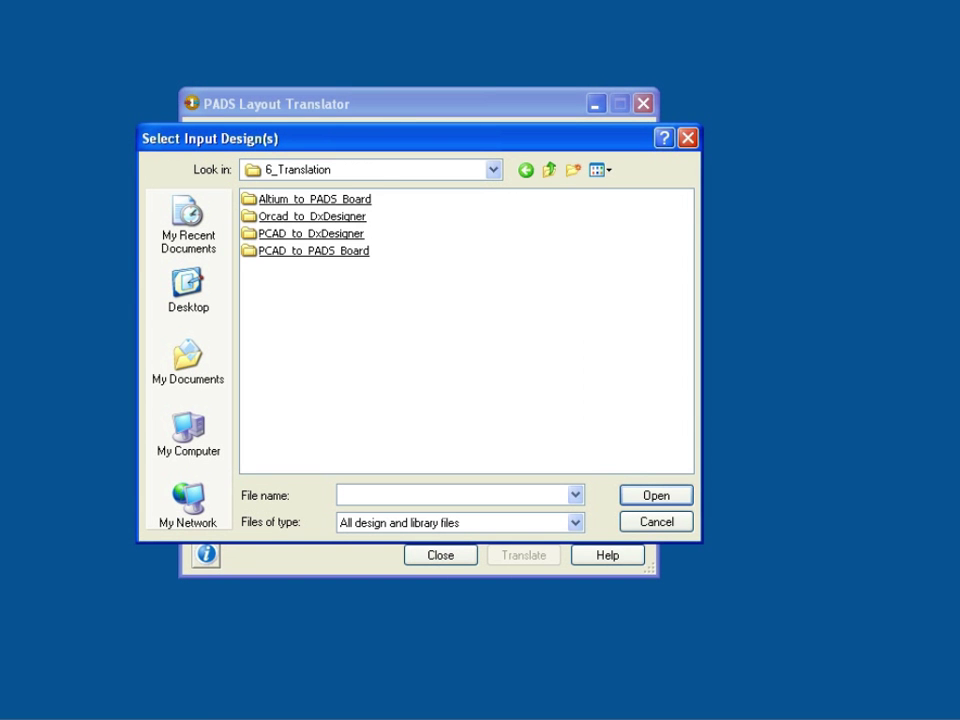
pyautogui.press('Return')
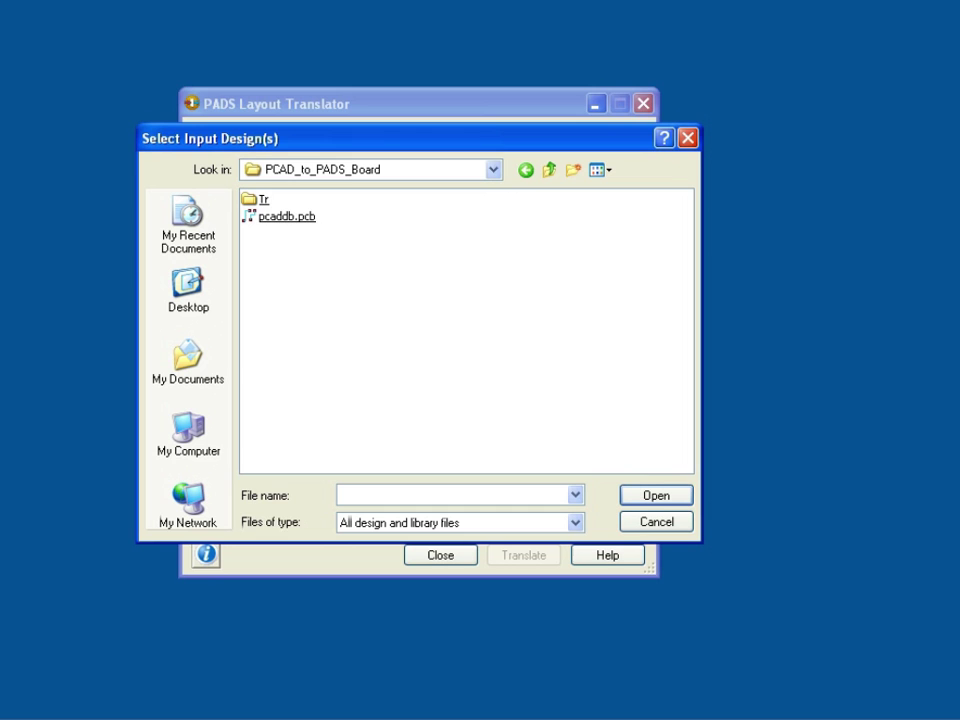
pyautogui.press('Down')
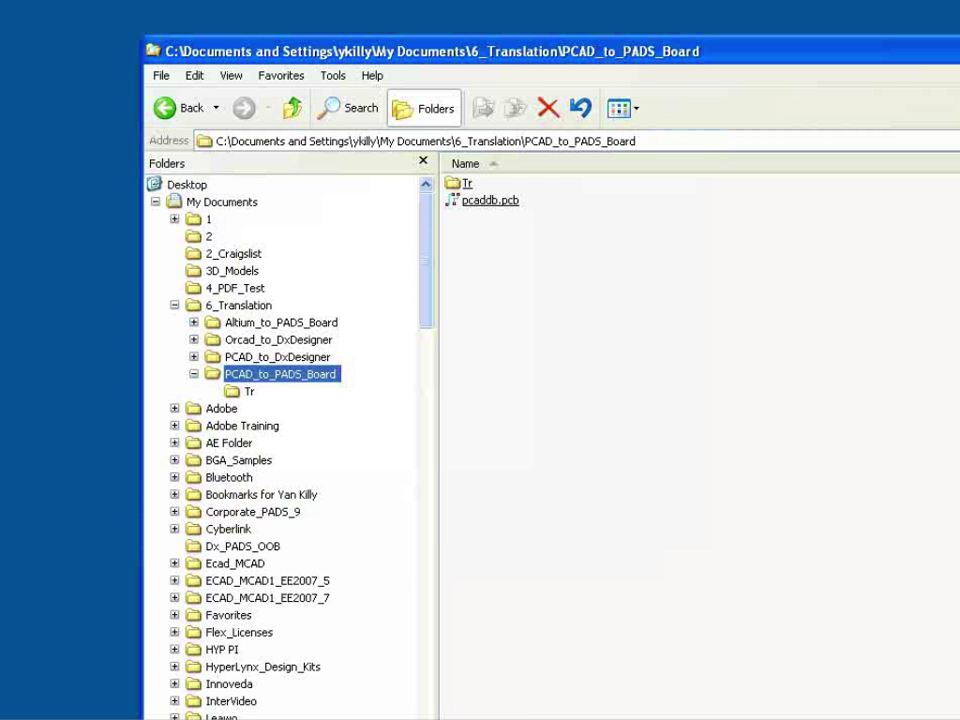
pyautogui.doubleClick(467, 183)
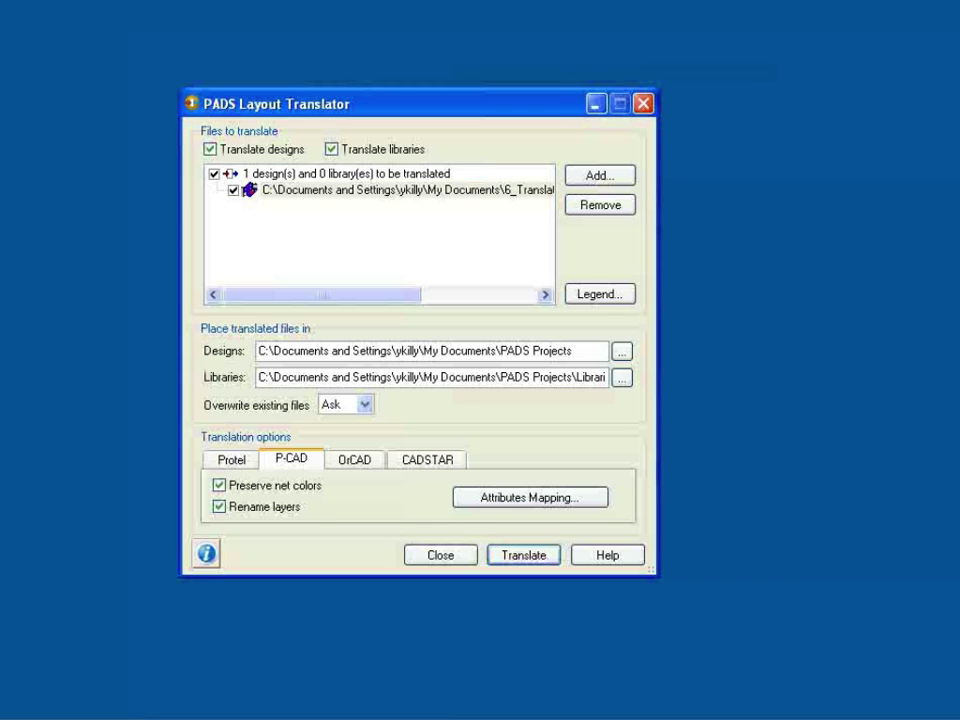
# - Set both Designs and Libraries output paths to the PCAD_to_PADS_Board\Tr folder
pyautogui.hotkey('ctrl', 'v')
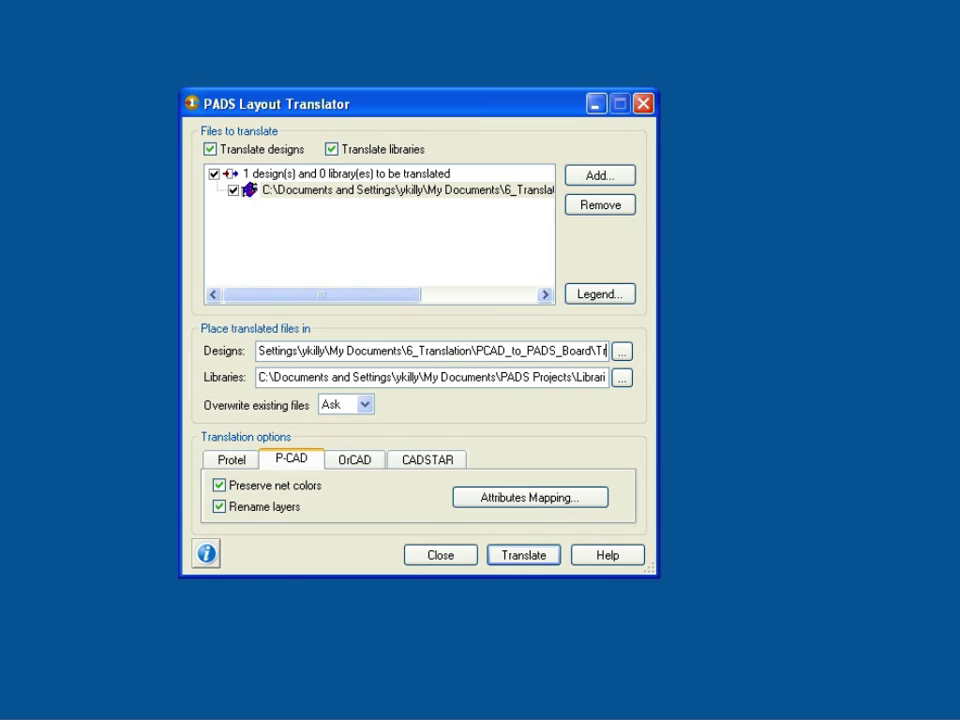
pyautogui.moveTo(603, 377); pyautogui.dragTo(250, 378)
pyautogui.press('BackSpace')
pyautogui.moveTo(351, 371); pyautogui.dragTo(160, 377)
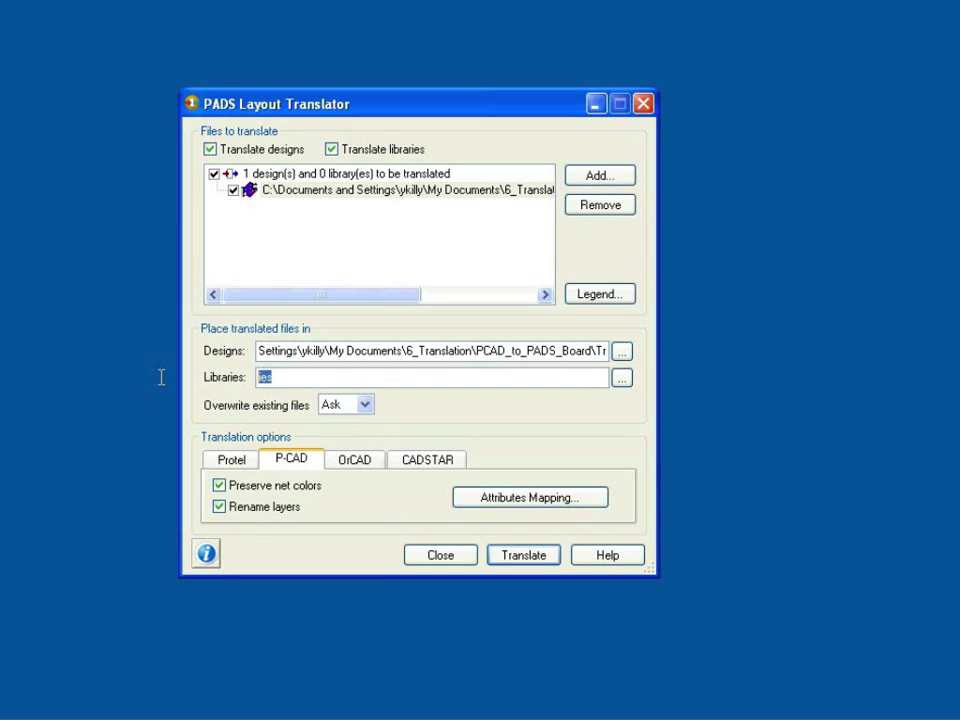
pyautogui.hotkey('ctrl', 'v')
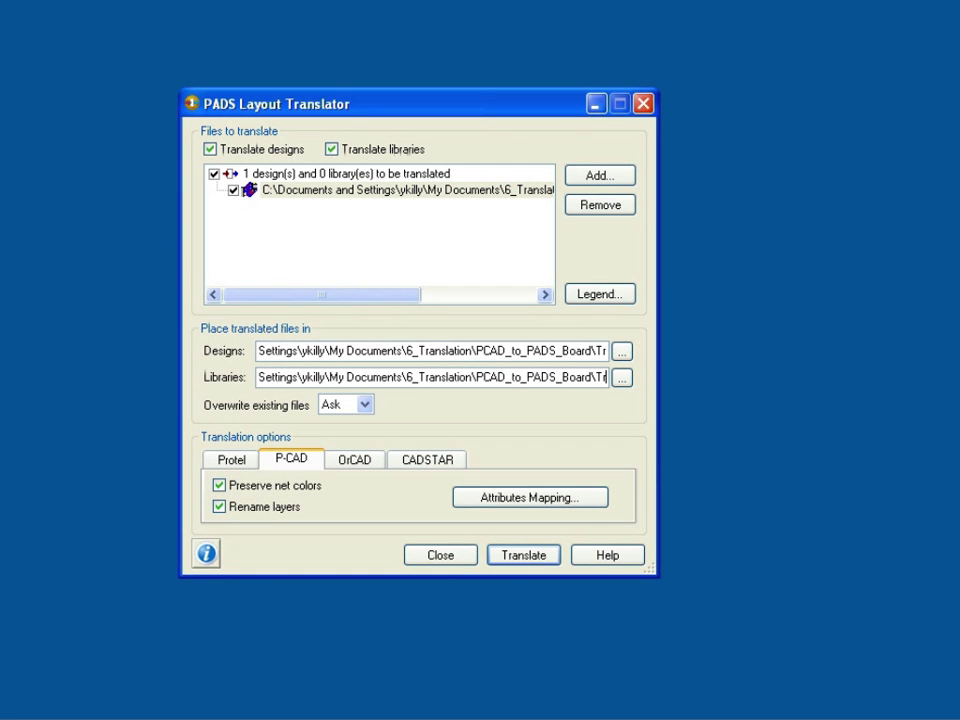
# - Review the component and net attribute mappings in Attributes Mapping, then close it
pyautogui.click(530, 497)
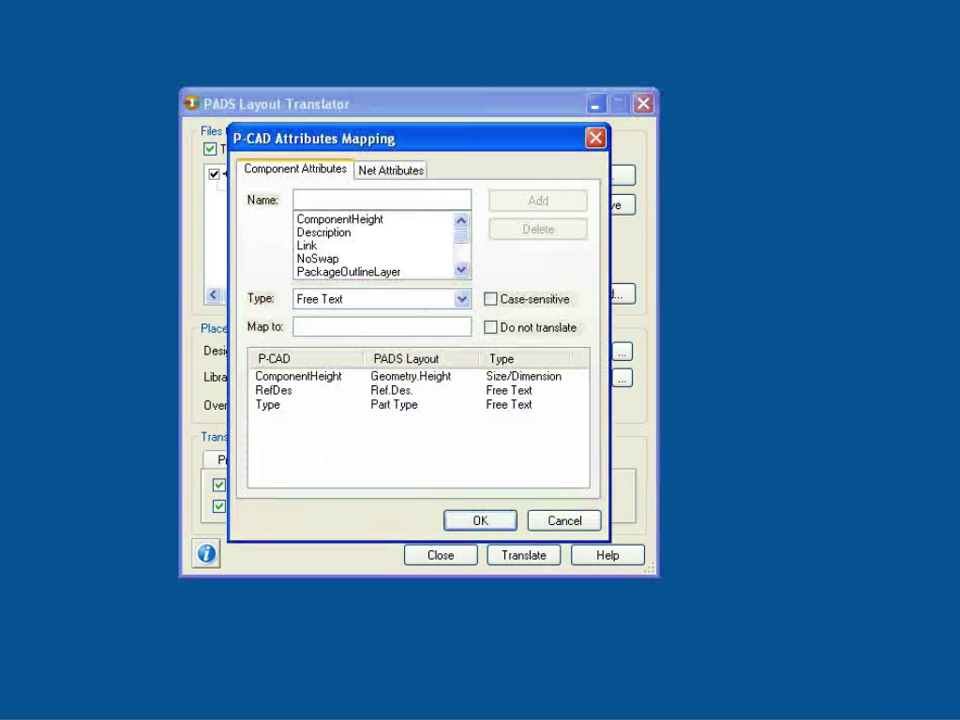
pyautogui.click(391, 169)
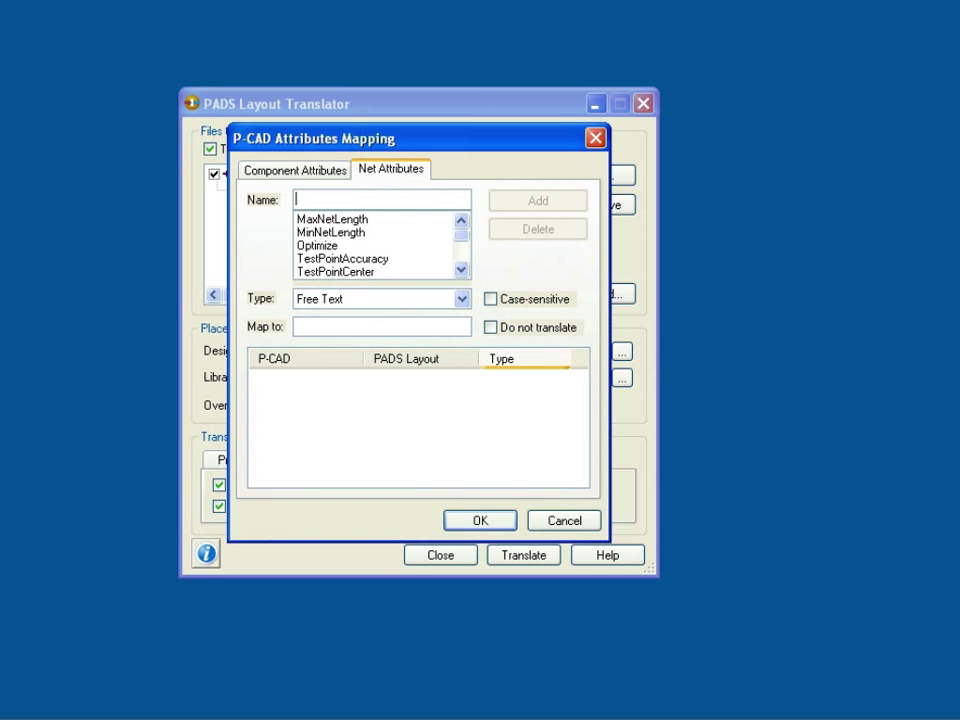
pyautogui.click(295, 169)
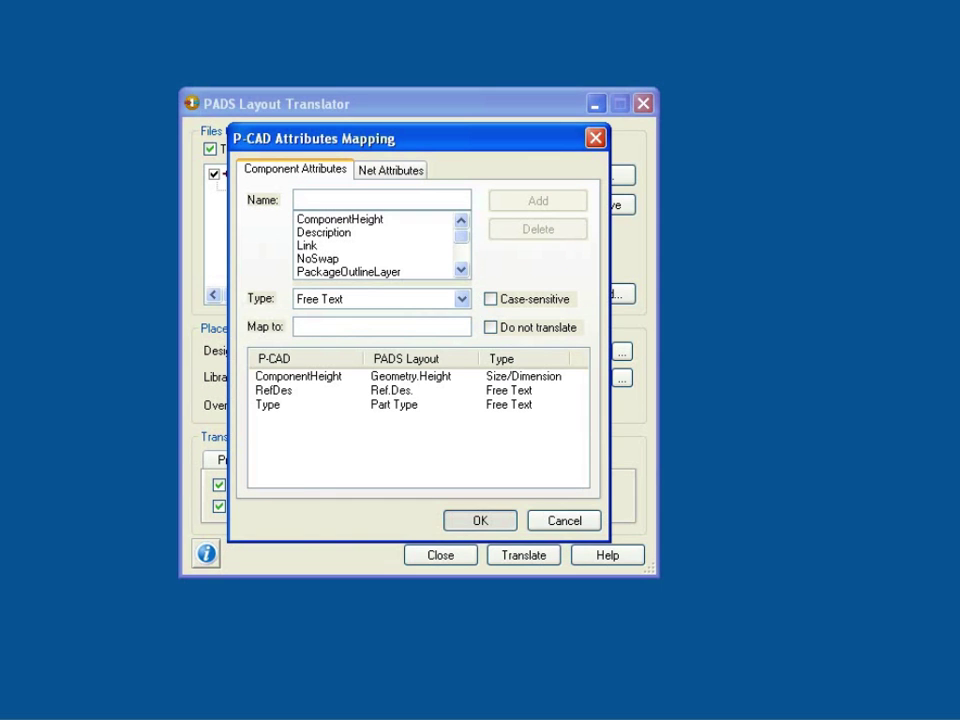
pyautogui.press('Return')
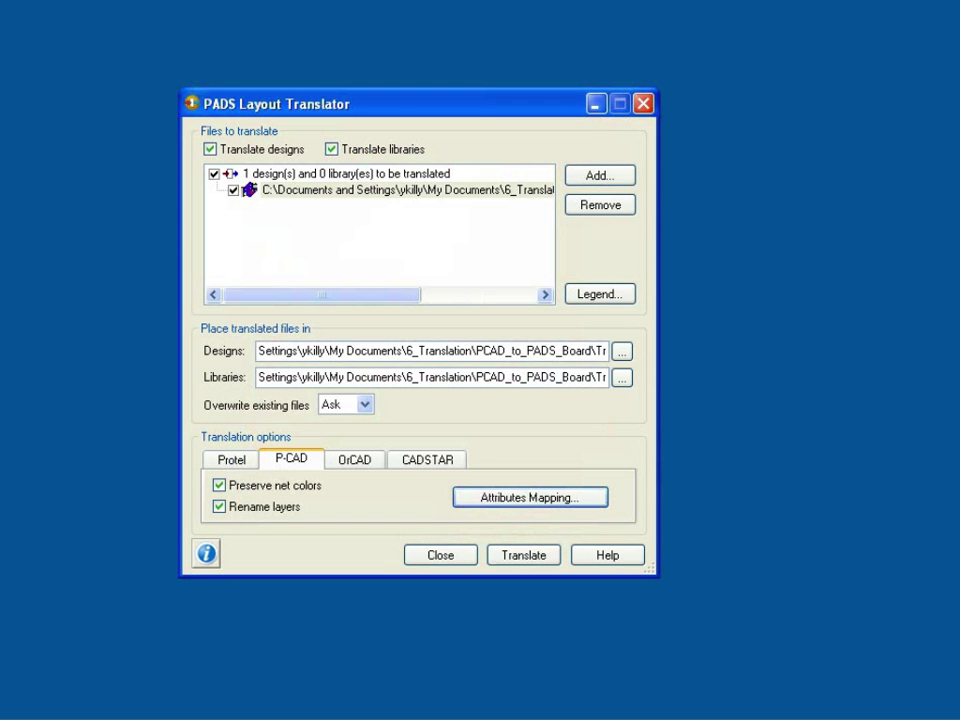
# - Translate pcaddb.pcb to PADS, yielding 517 notes and 143 warnings, and dismiss the results
pyautogui.hotkey('alt', 't')
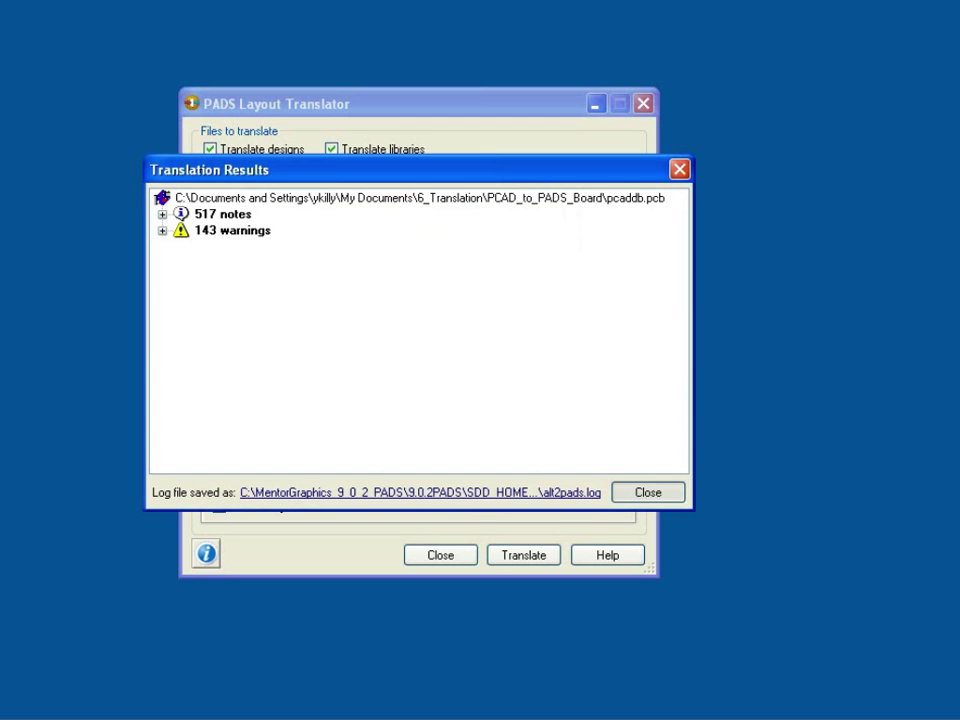
pyautogui.press('Escape')
pyautogui.hotkey('shift', 'Tab')
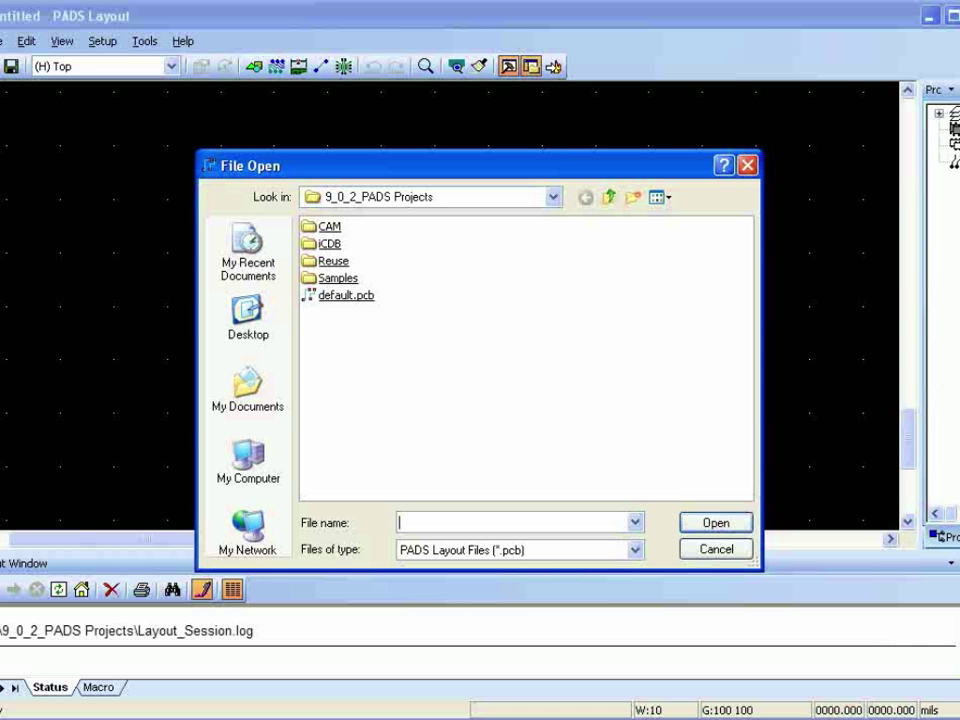
# - Browse My Documents > 6_Translation > PCAD_to_PADS_Board > Tr and select pcaddb_pads.pcb
pyautogui.click(553, 197)
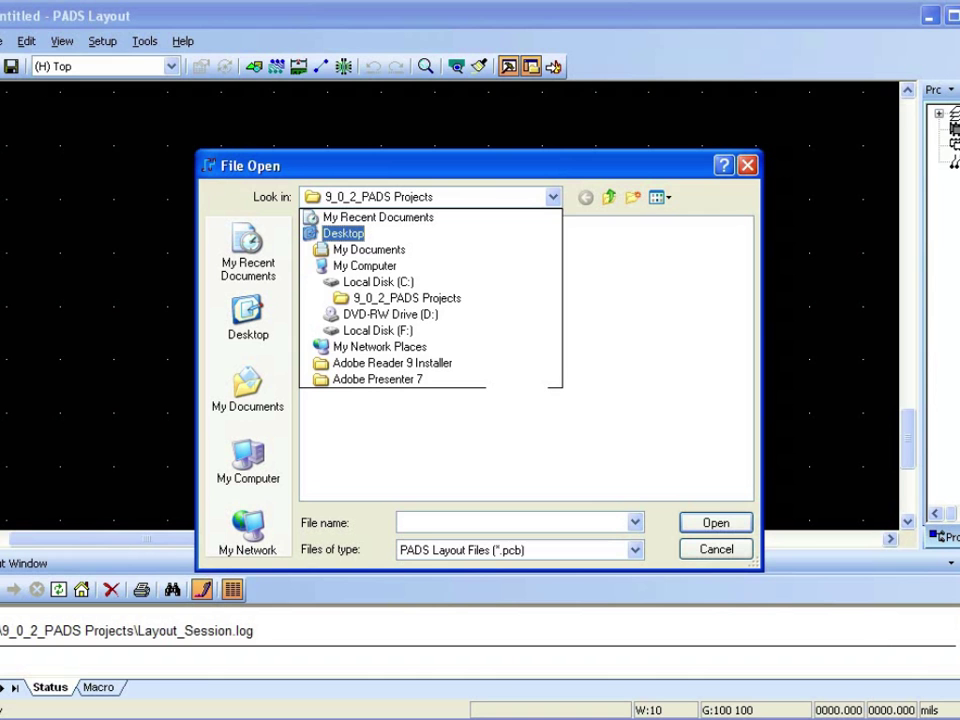
pyautogui.click(369, 249)
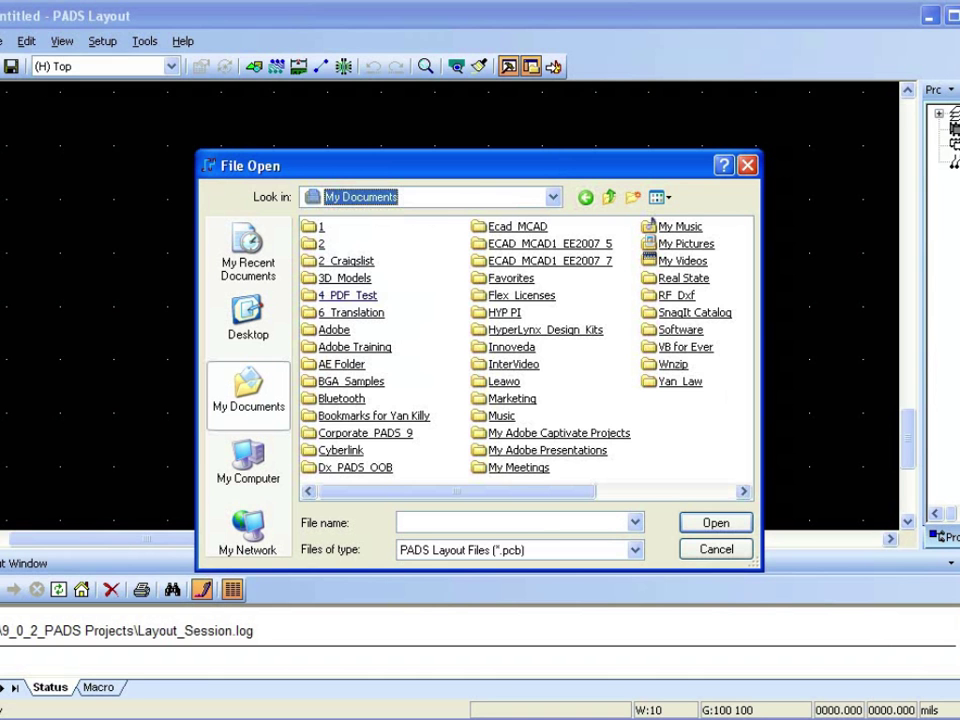
pyautogui.doubleClick(350, 312)
pyautogui.doubleClick(373, 278)
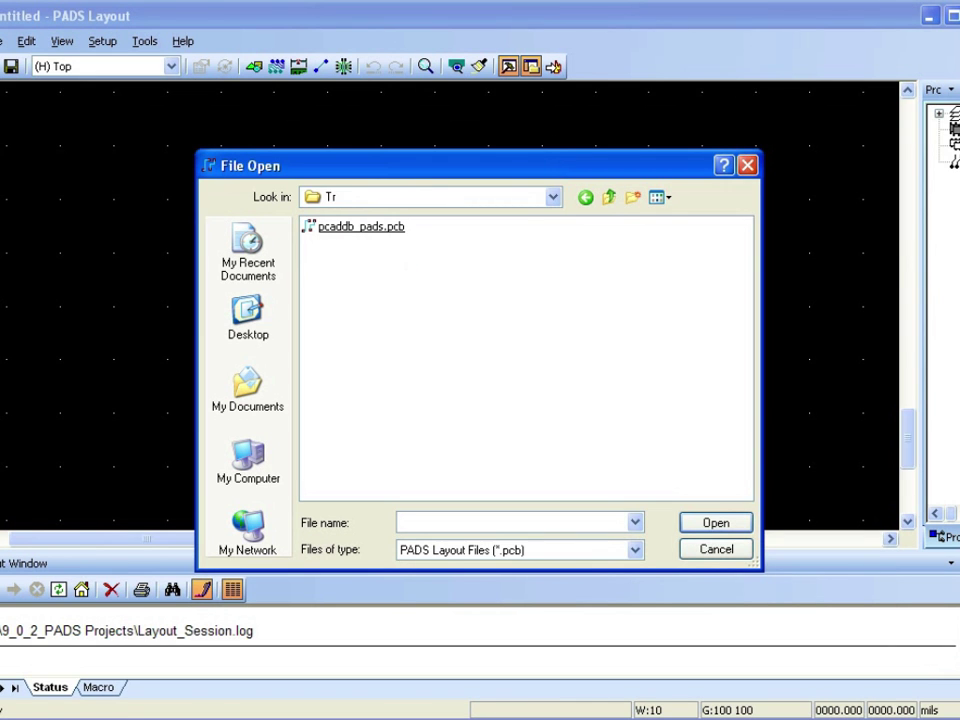
pyautogui.click(361, 226)
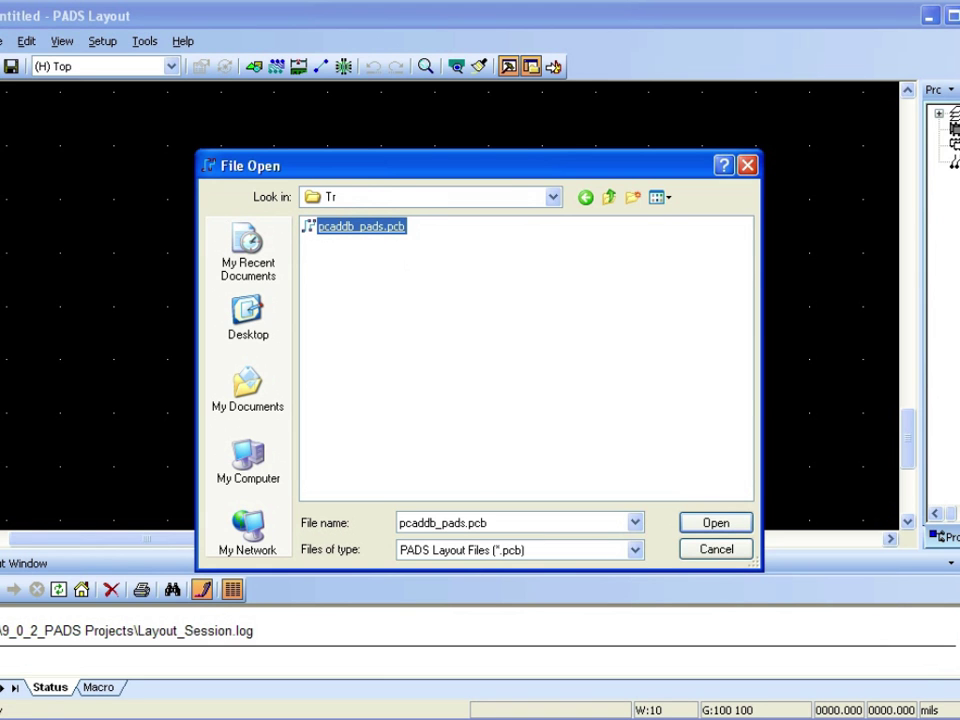
# - Load pcaddb_pads.pcb and zoom in on the central components near C150
pyautogui.press('Return')
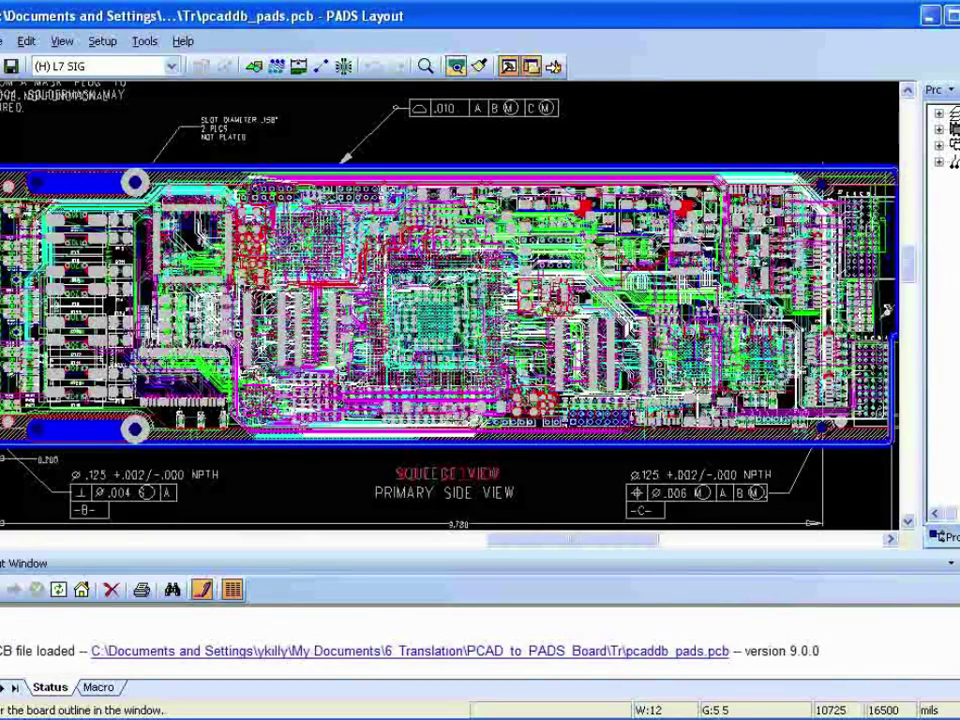
pyautogui.scroll(3, 887, 312)
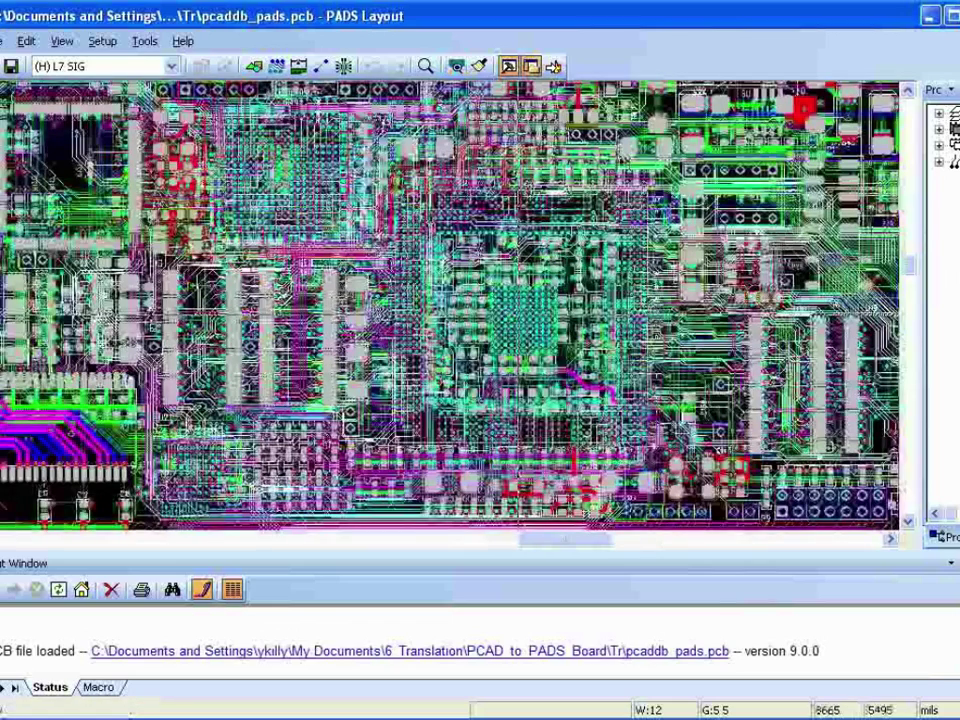
pyautogui.scroll(2, 580, 330)
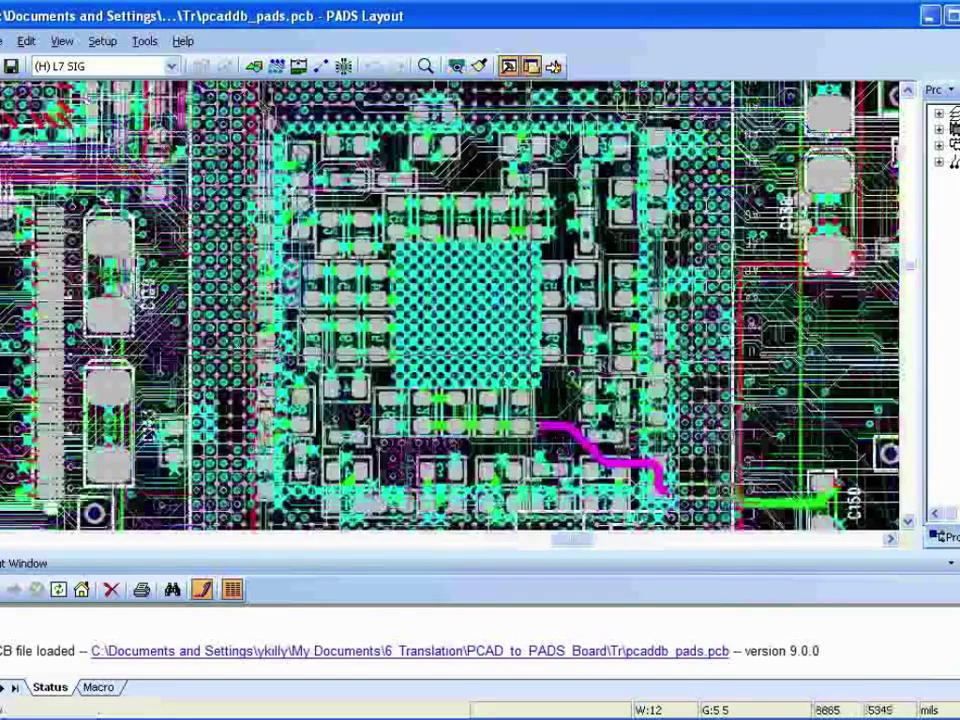
pyautogui.middleClick(660, 530)
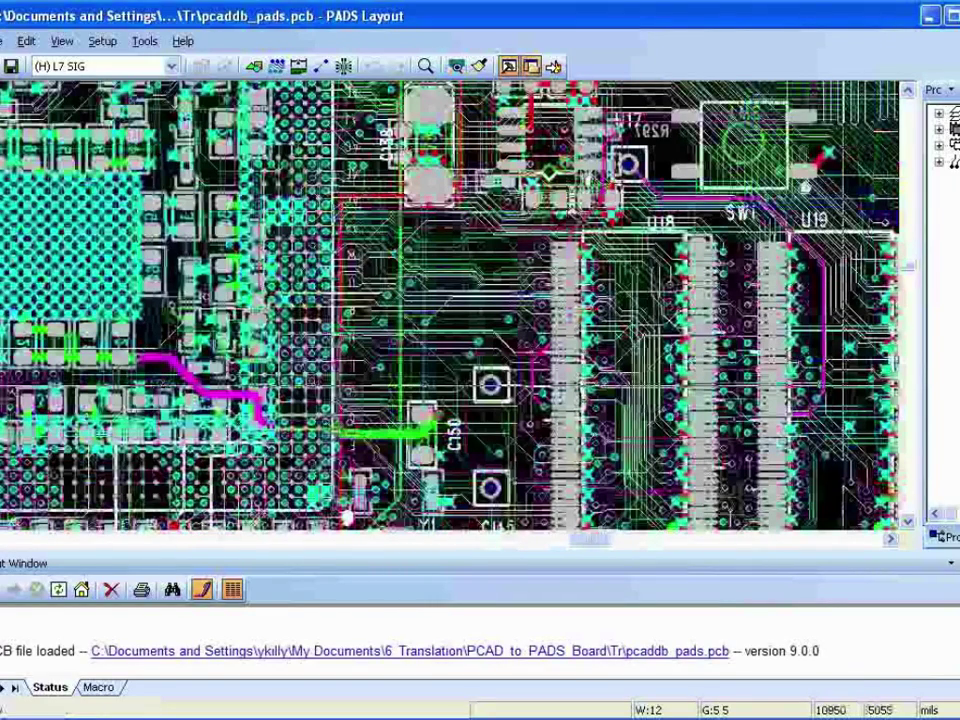
pyautogui.hotkey('alt', 't')
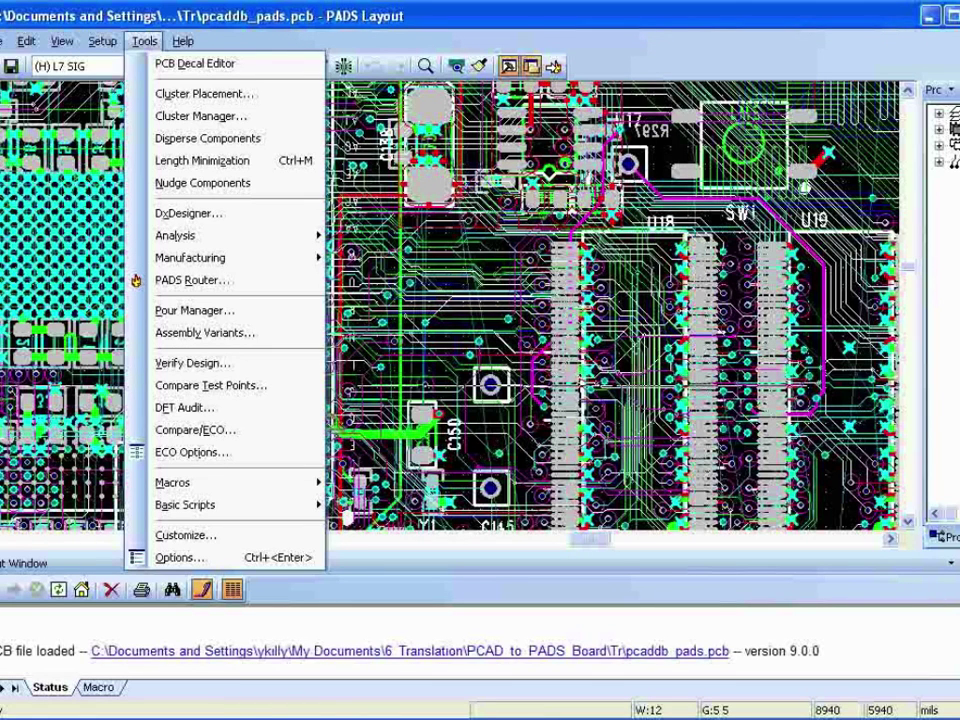
# - Flood all copper pours from Pour Manager with Confirm Flood Operations turned off
pyautogui.press('Escape')
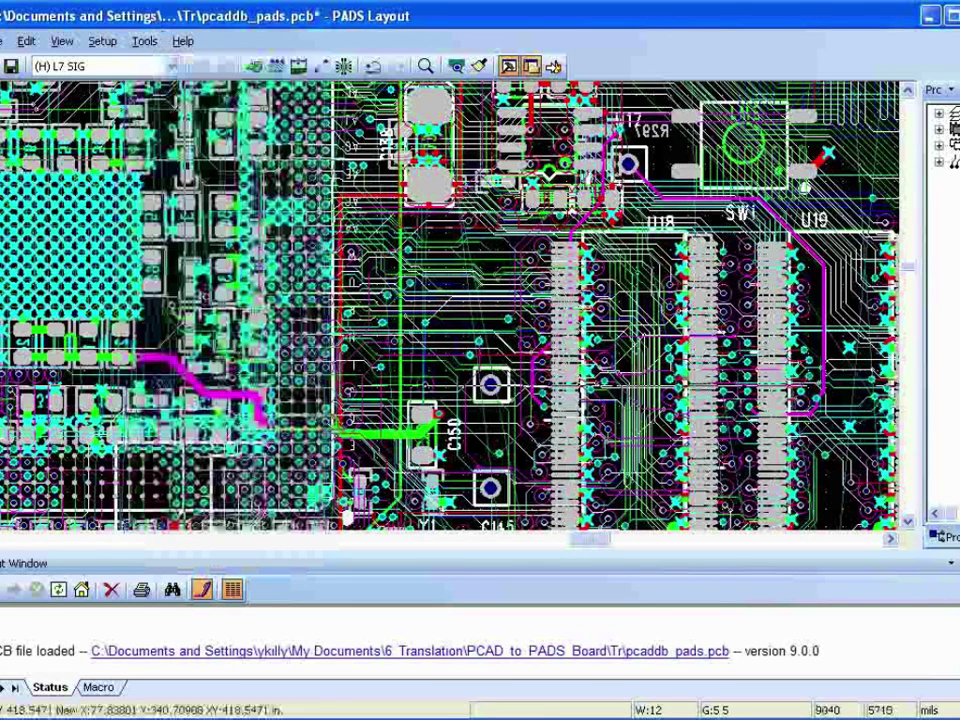
pyautogui.hotkey('alt', 't')
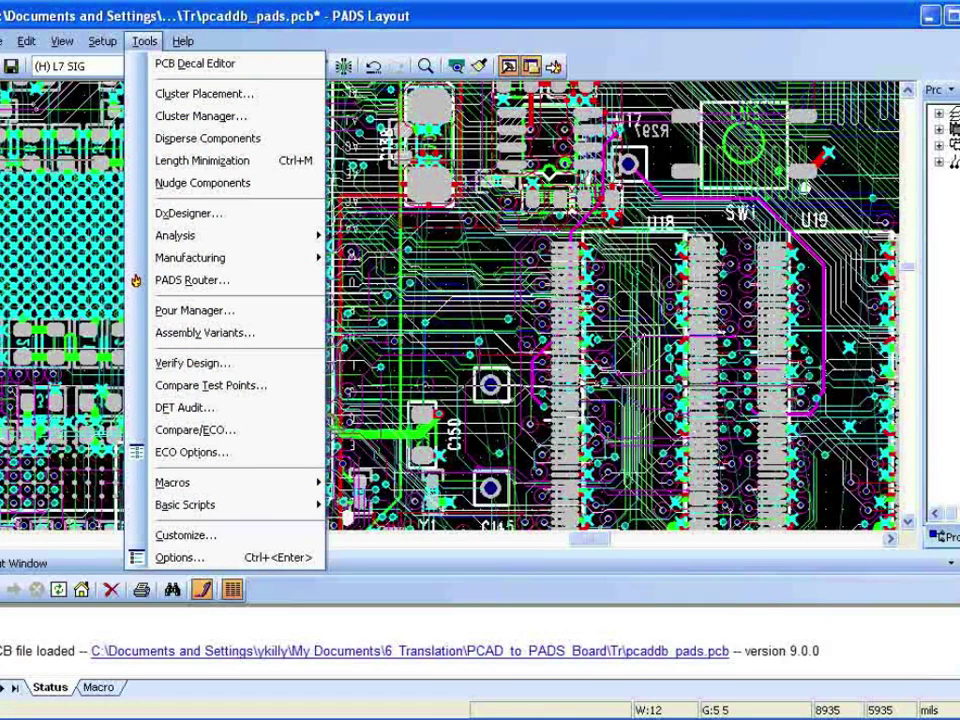
pyautogui.press('o')
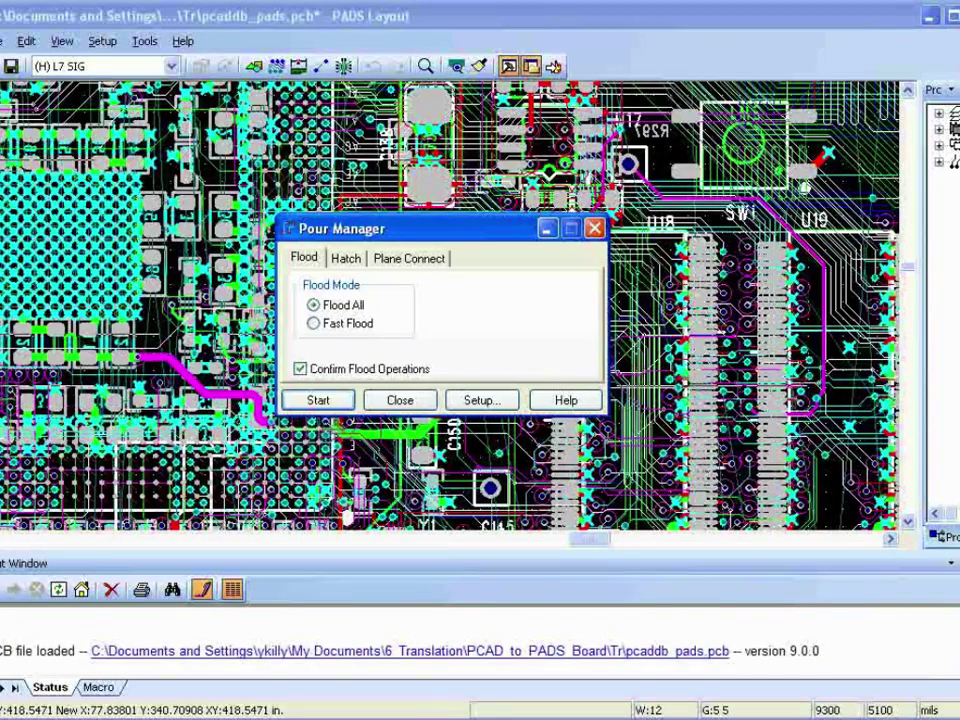
pyautogui.hotkey('alt', 'c')
pyautogui.hotkey('alt', 's')
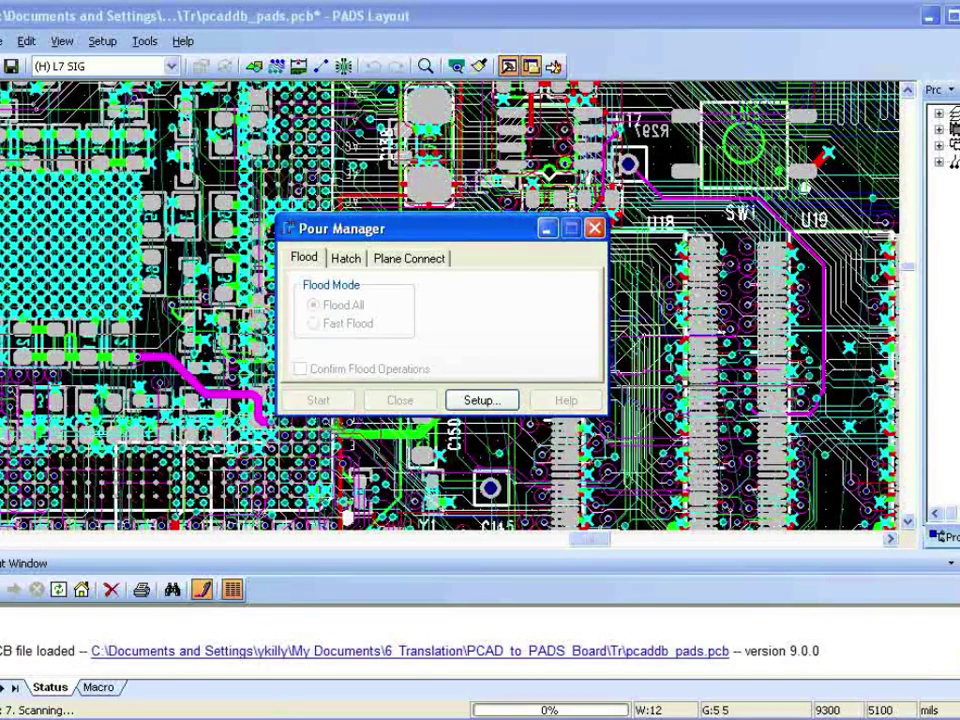
pyautogui.press('Escape')
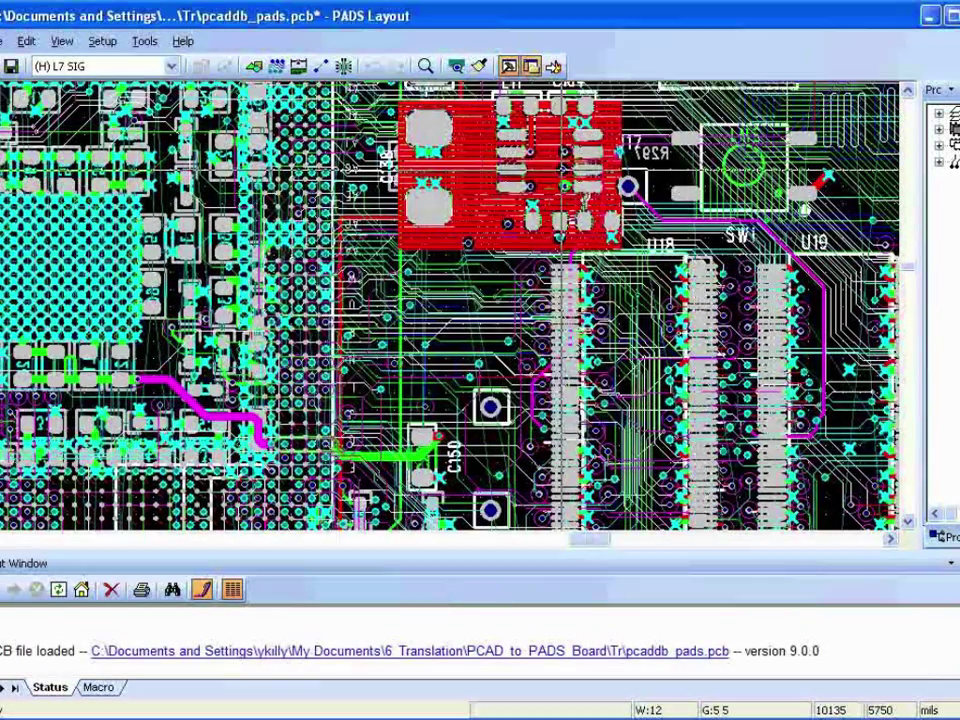
# - Zoom to inspect the new red copper pour around R297
pyautogui.scroll(3, 365, 340)
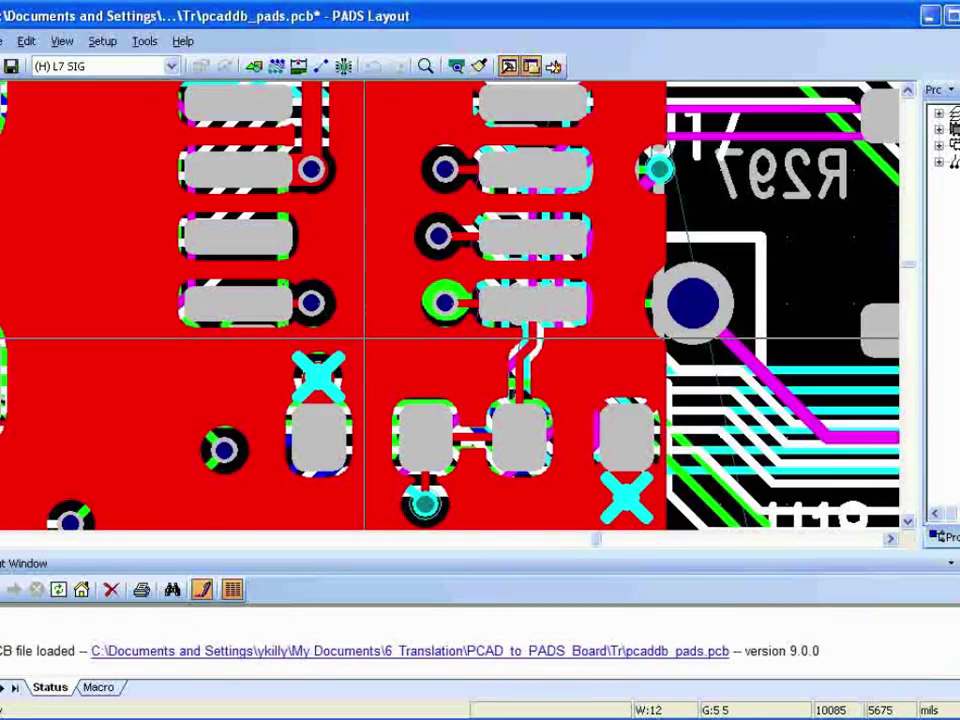
pyautogui.scroll(-3, 365, 340)
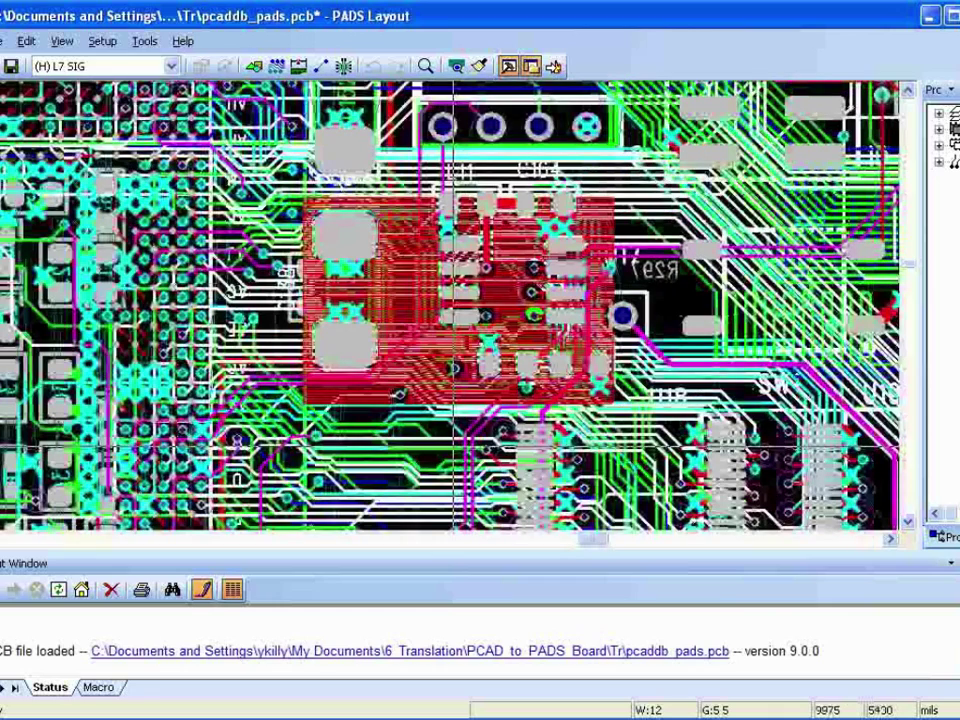
pyautogui.scroll(-2, 455, 400)
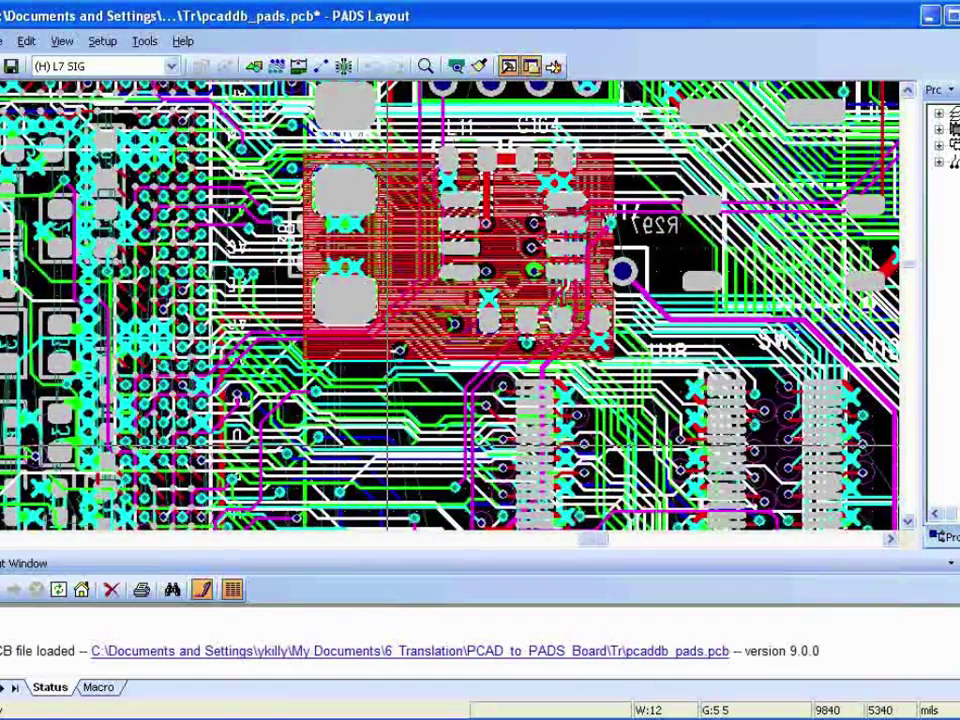